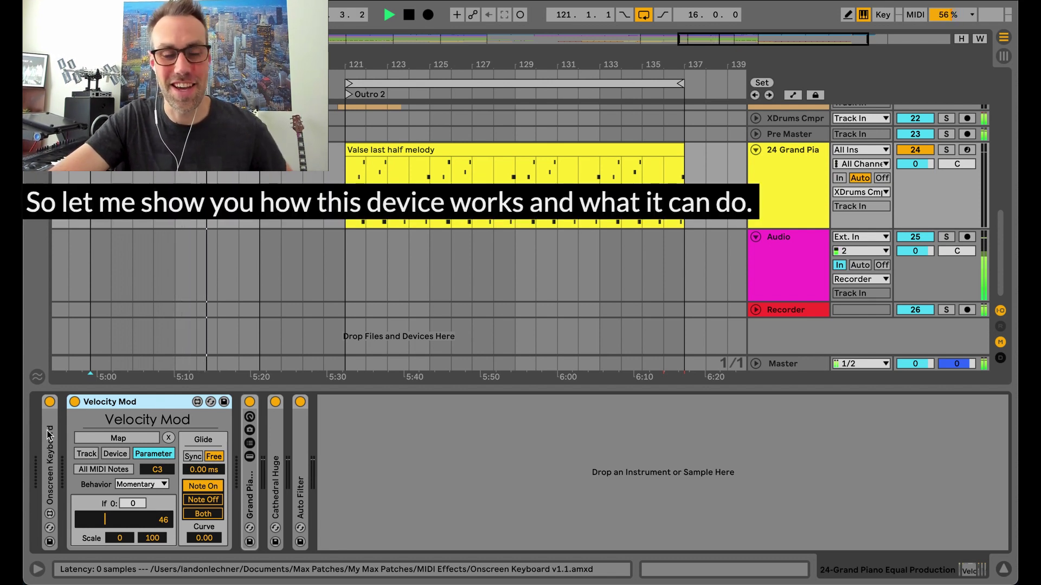
Expand the Onscreen Keyboard and Auto Filter devices and select the Valse last half melody clip.
{"action": "double_click", "coordinate": [49, 434]}
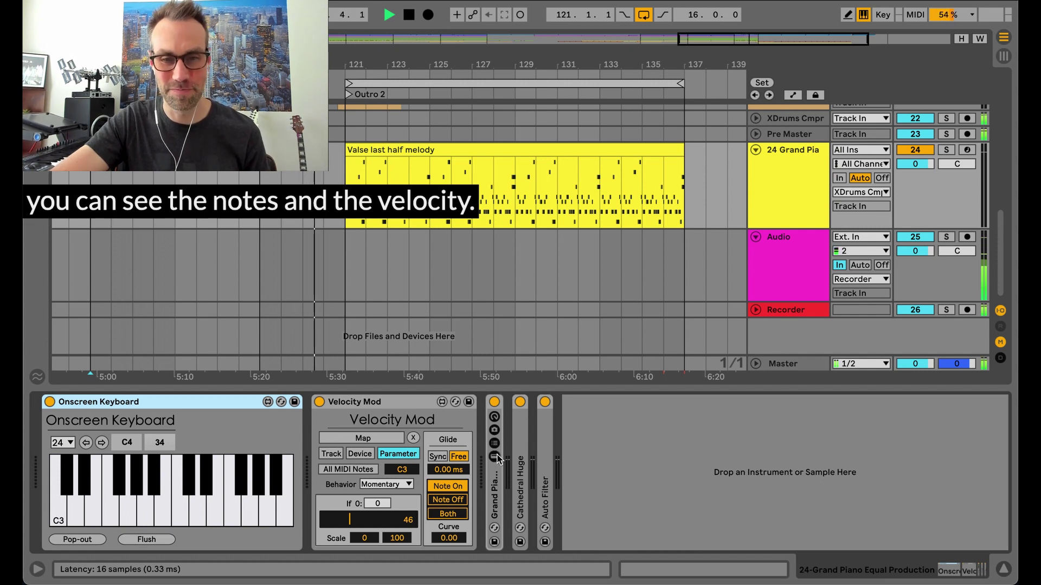
{"action": "double_click", "coordinate": [545, 443]}
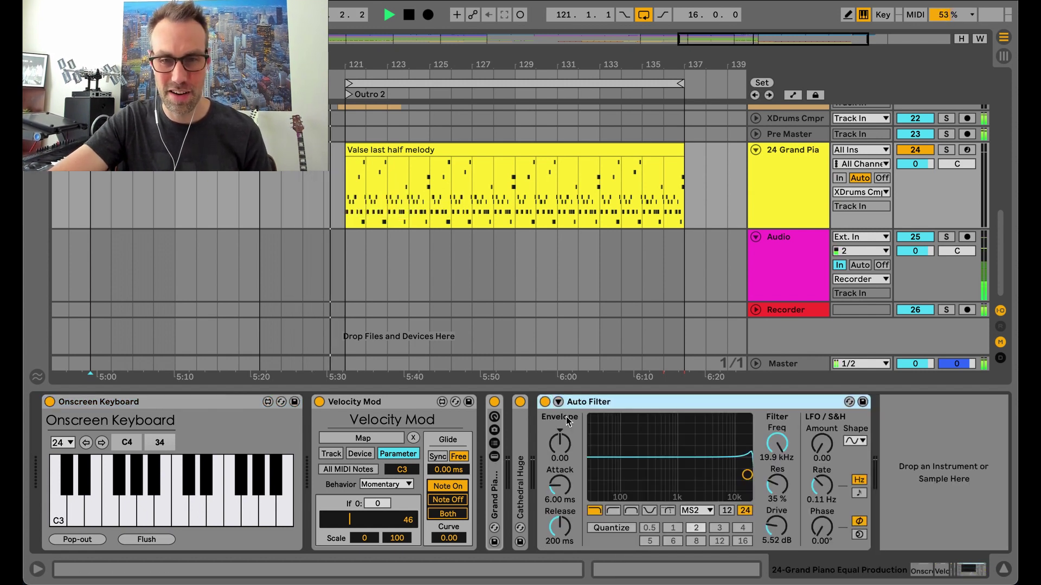
{"action": "left_click", "coordinate": [444, 151]}
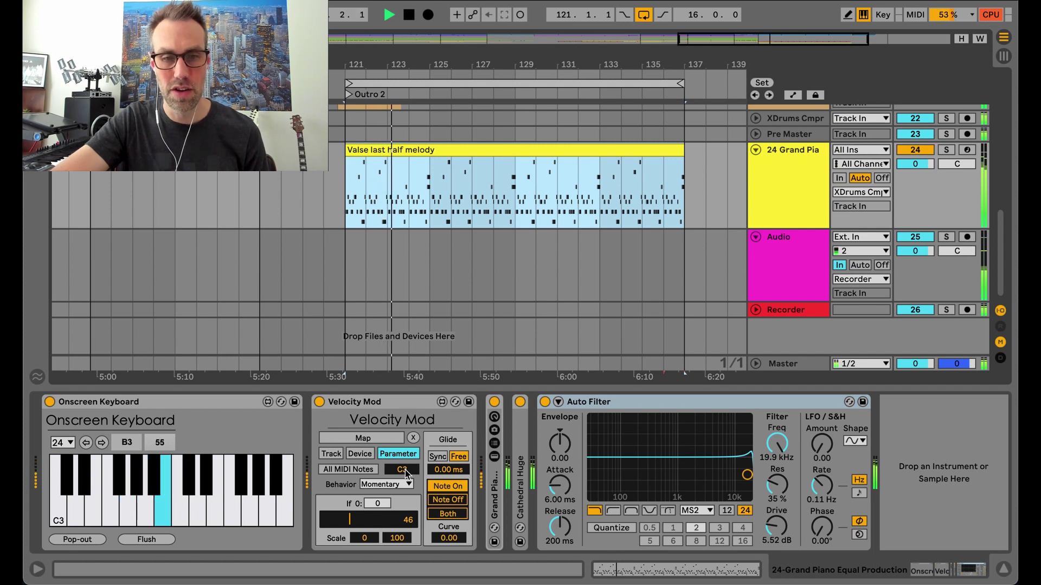
Enable All MIDI Notes in Velocity Mod and map it to the Auto Filter's Freq parameter.
{"action": "left_click", "coordinate": [366, 470]}
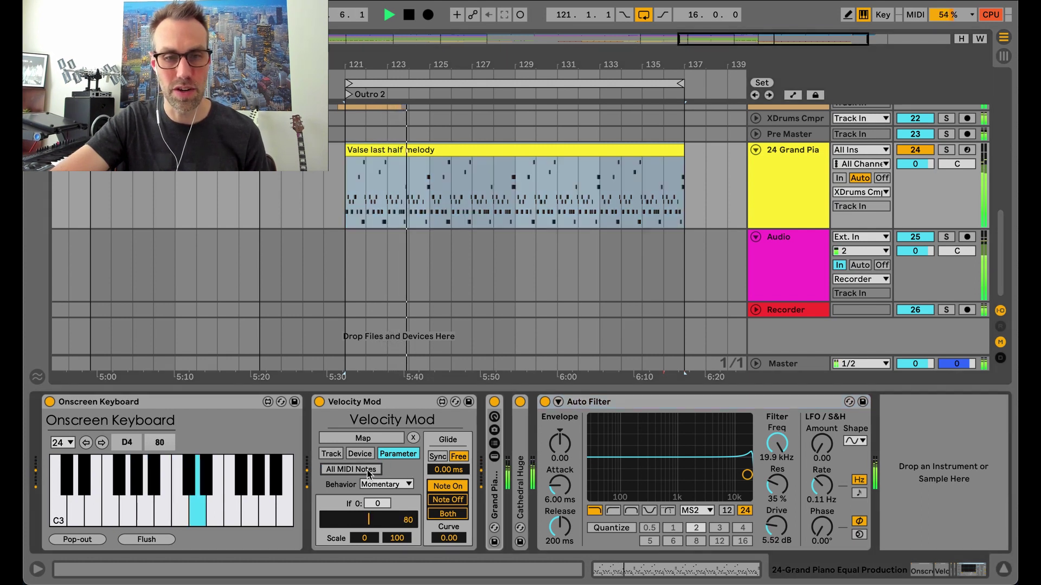
{"action": "left_click", "coordinate": [367, 470]}
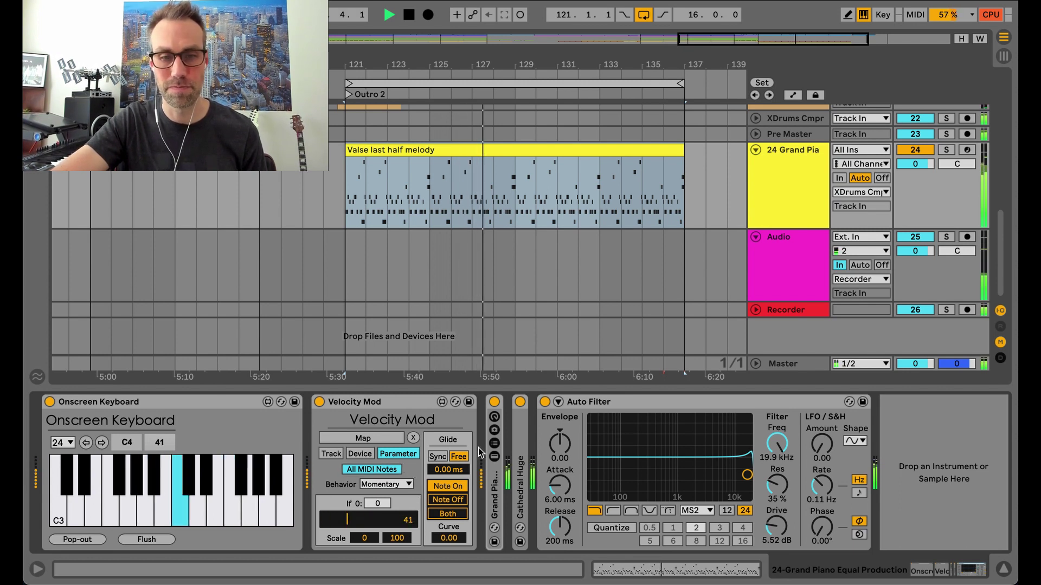
{"action": "left_click", "coordinate": [375, 441]}
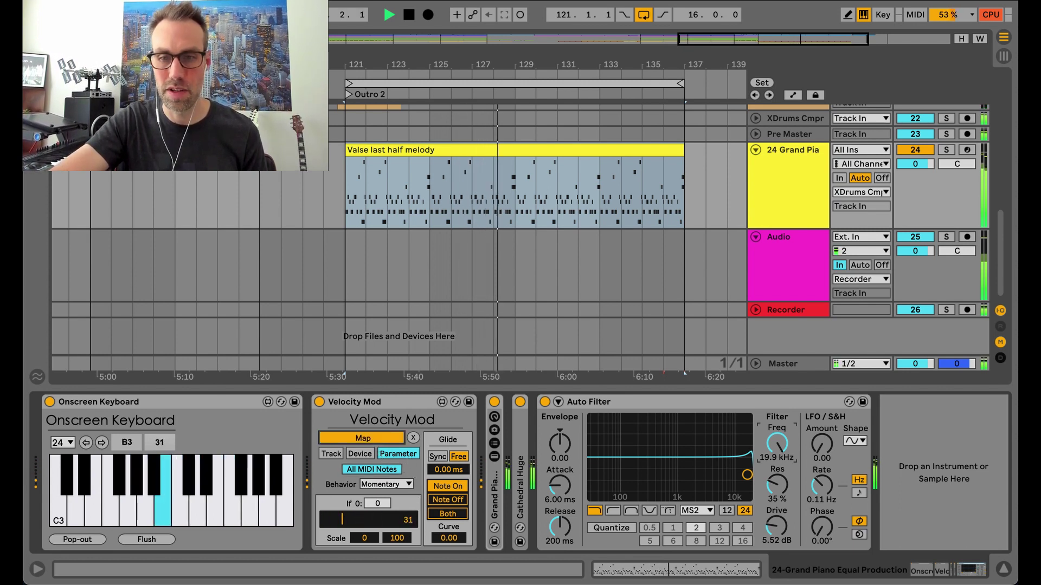
{"action": "left_click", "coordinate": [777, 445]}
{"action": "left_click", "coordinate": [587, 400]}
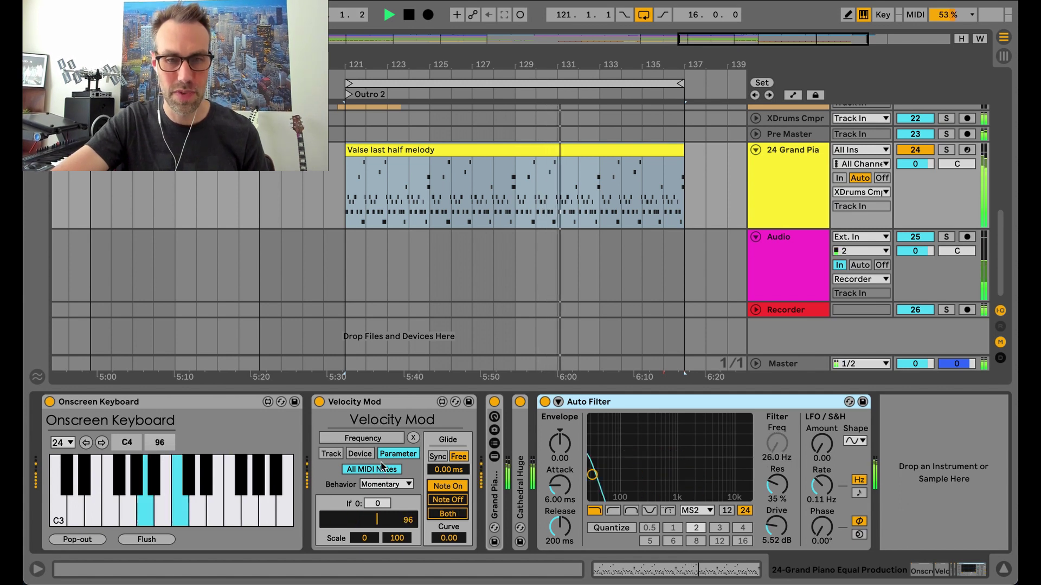
Turn off All MIDI Notes in Velocity Mod and set its trigger note to A3.
{"action": "left_click", "coordinate": [381, 471]}
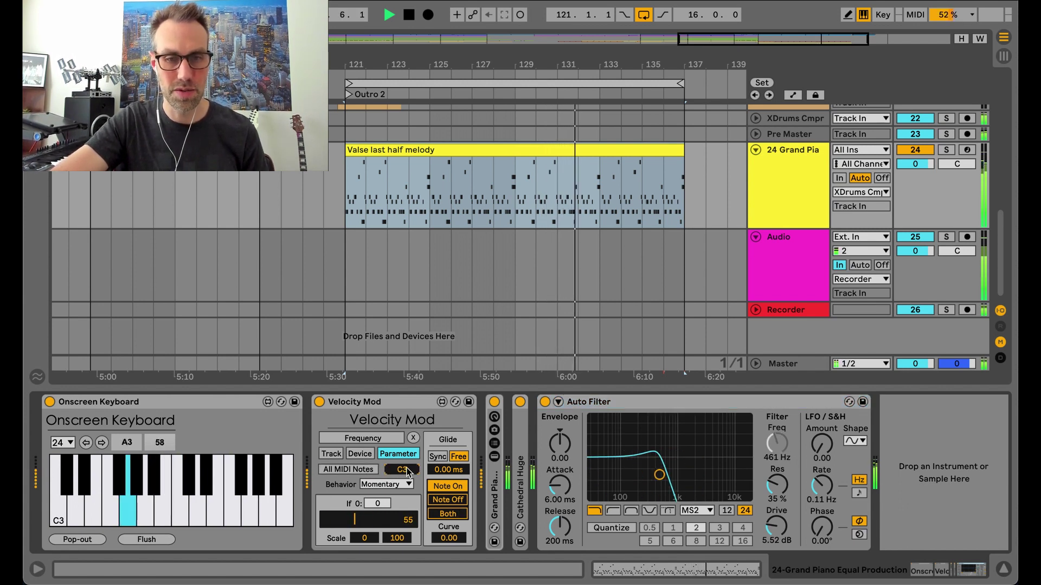
{"action": "left_click_drag", "start_coordinate": [407, 472], "coordinate": [407, 433]}
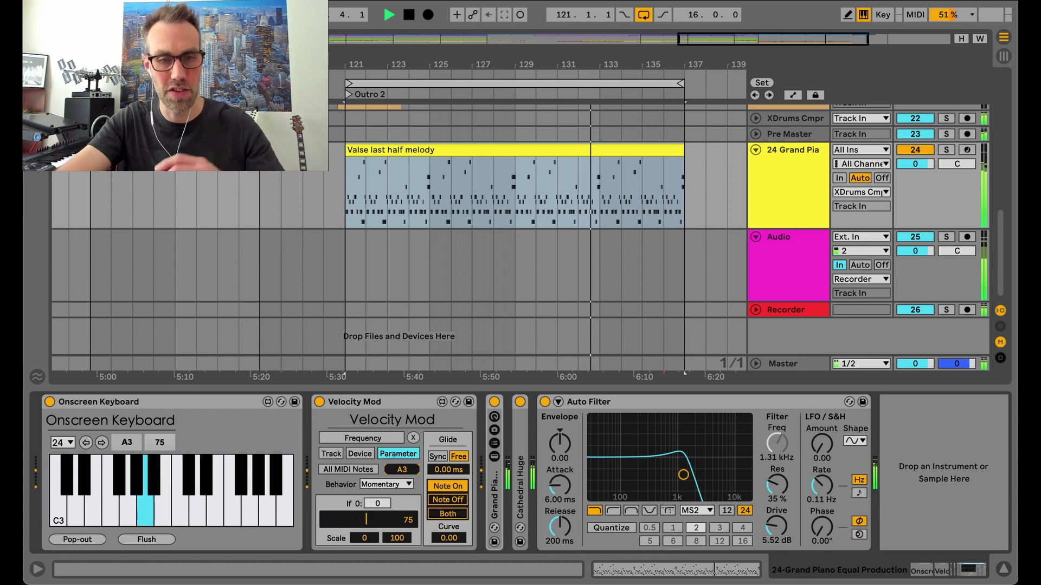
{"action": "left_click", "coordinate": [386, 398]}
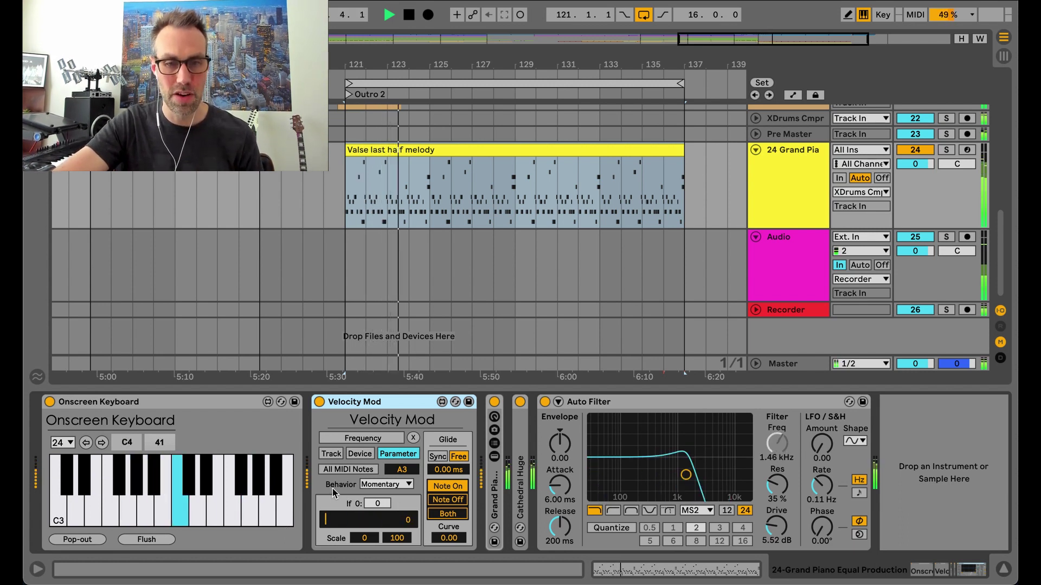
Check the Behavior options, keeping Momentary, and try an If 0 value of 127 before returning it to 0.
{"action": "left_click", "coordinate": [383, 487]}
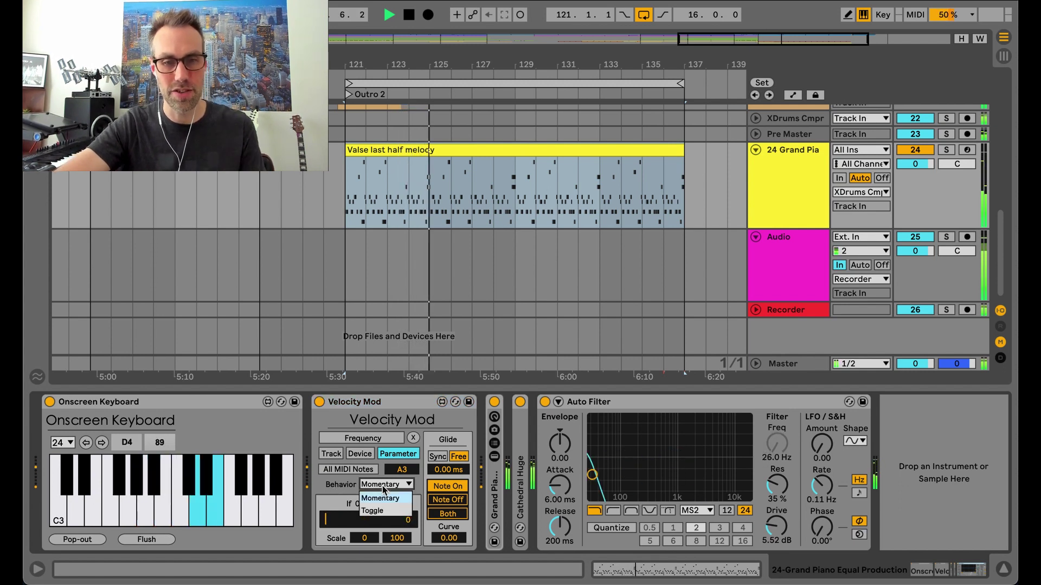
{"action": "left_click", "coordinate": [383, 487]}
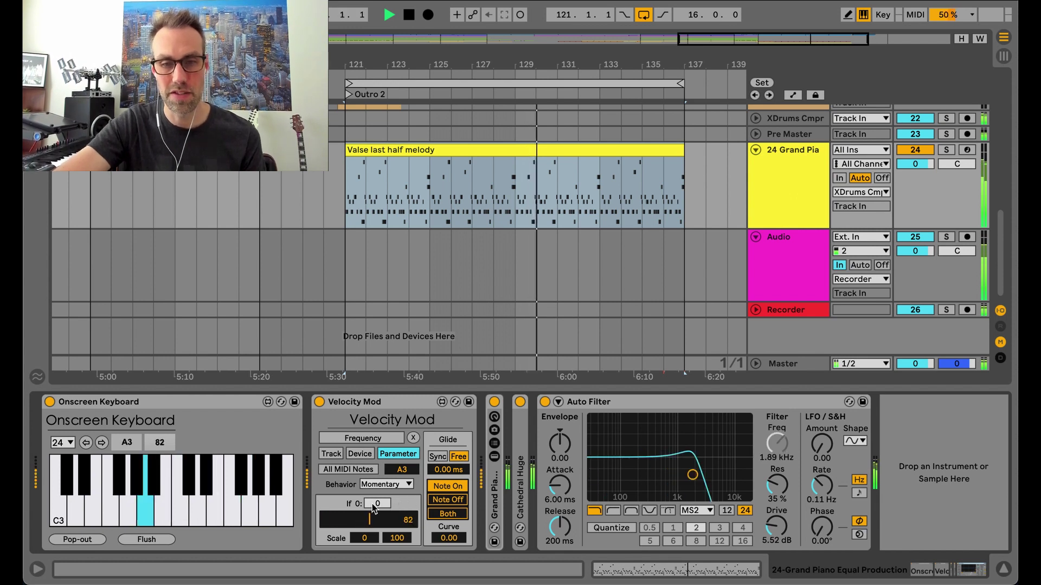
{"action": "left_click_drag", "start_coordinate": [372, 503], "coordinate": [372, 472]}
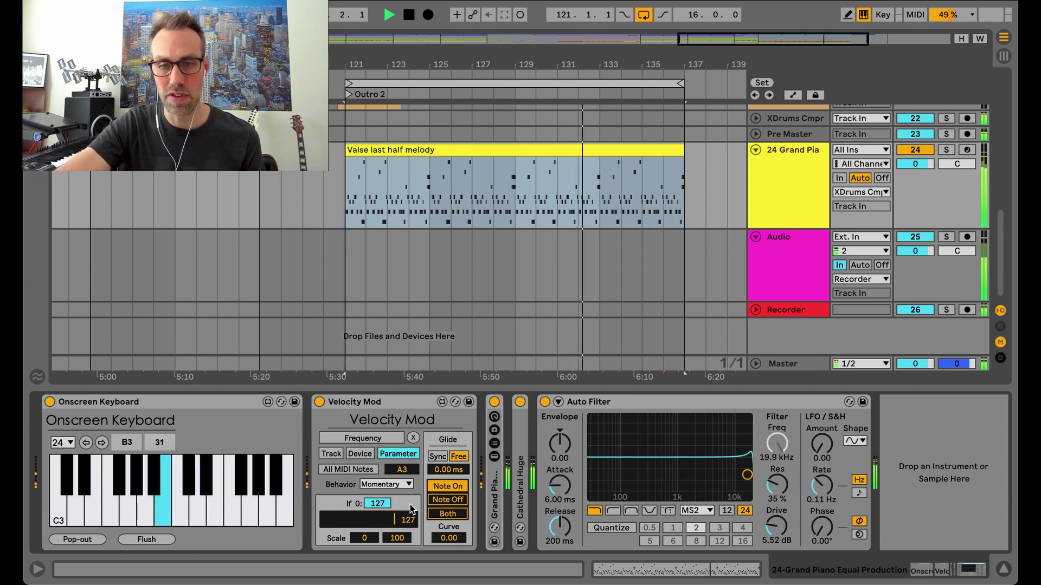
{"action": "left_click_drag", "start_coordinate": [378, 504], "coordinate": [377, 547]}
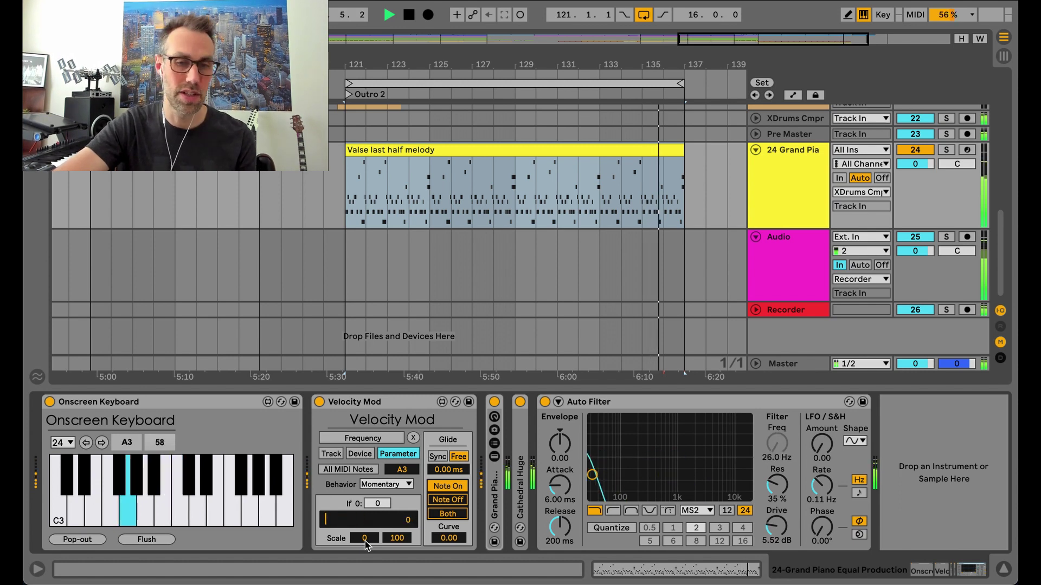
Try a modulation scale range of 31 to 74 in Velocity Mod, and settle on 43 to 100.
{"action": "left_click_drag", "start_coordinate": [405, 539], "coordinate": [405, 540]}
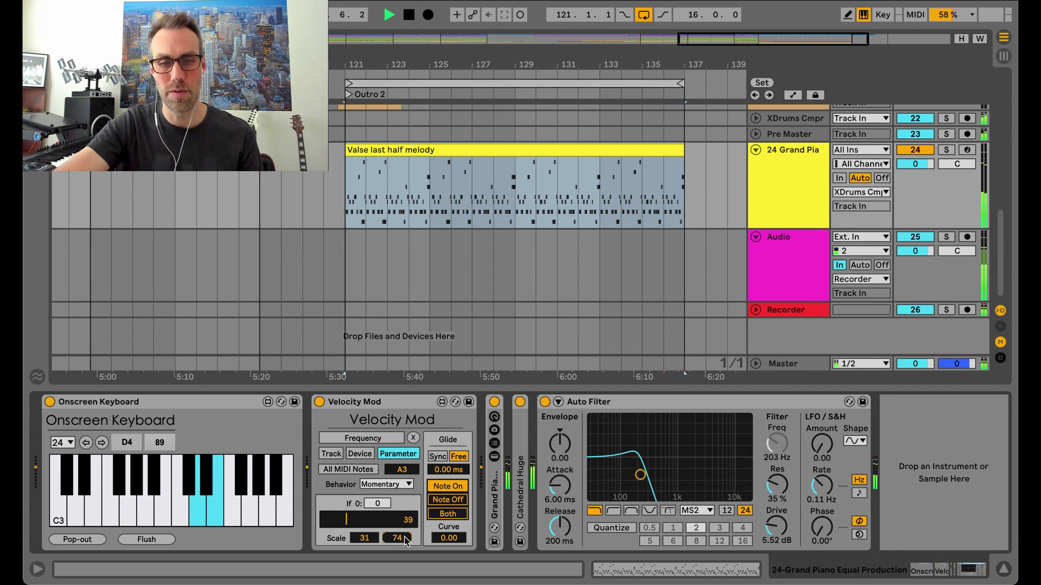
{"action": "left_click_drag", "start_coordinate": [405, 539], "coordinate": [368, 541]}
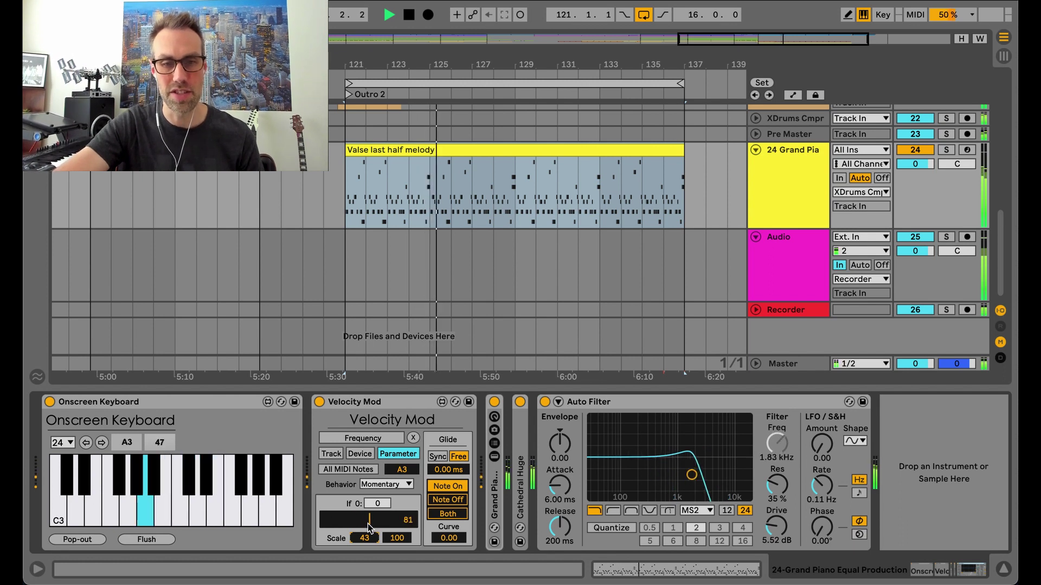
Review the synced glide rates and try a free glide time of about 315 ms.
{"action": "left_click", "coordinate": [440, 457]}
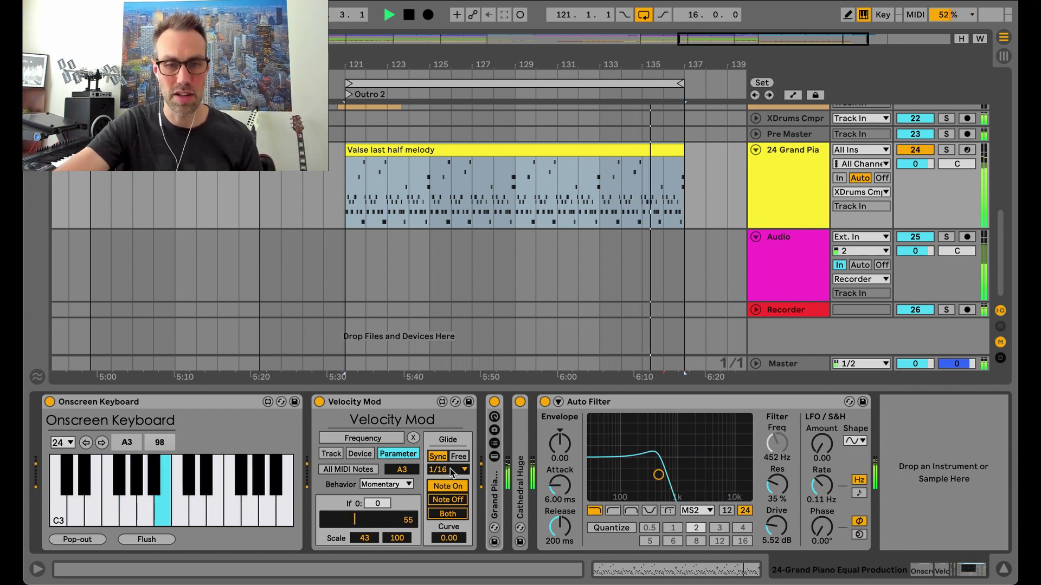
{"action": "left_click", "coordinate": [450, 470]}
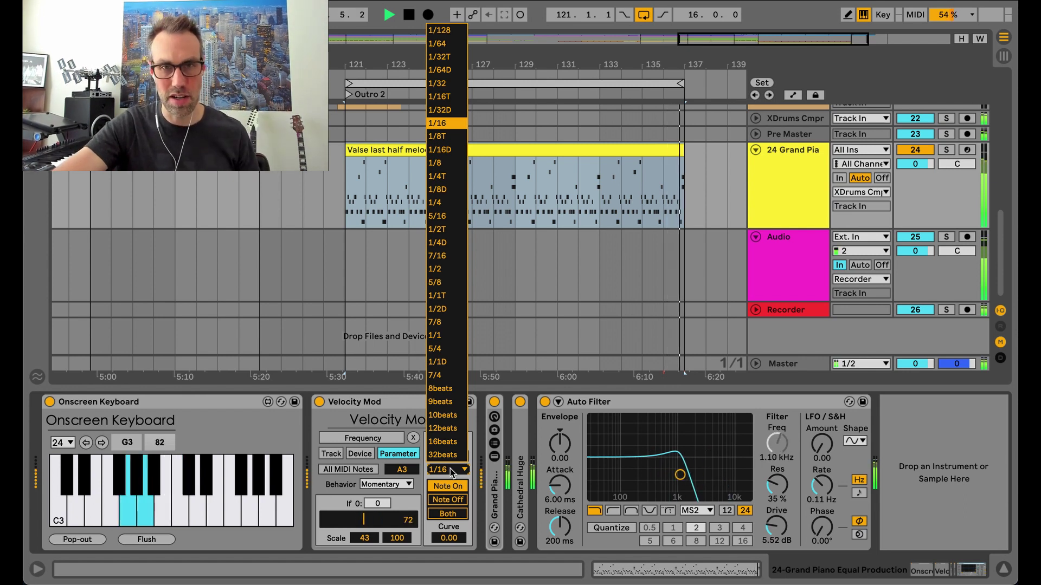
{"action": "left_click", "coordinate": [450, 469]}
{"action": "left_click", "coordinate": [457, 458]}
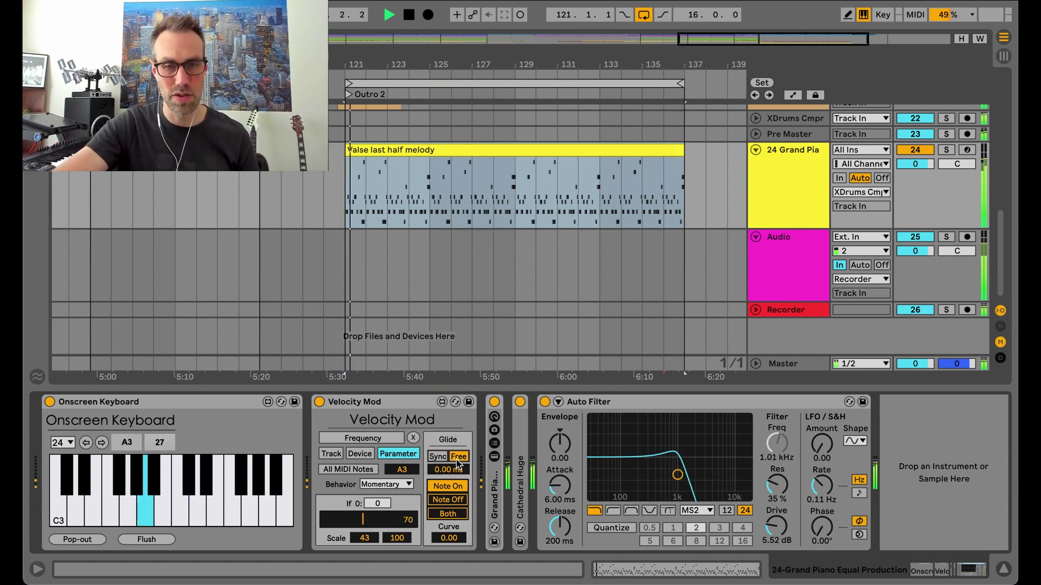
{"action": "left_click_drag", "start_coordinate": [450, 469], "coordinate": [450, 423]}
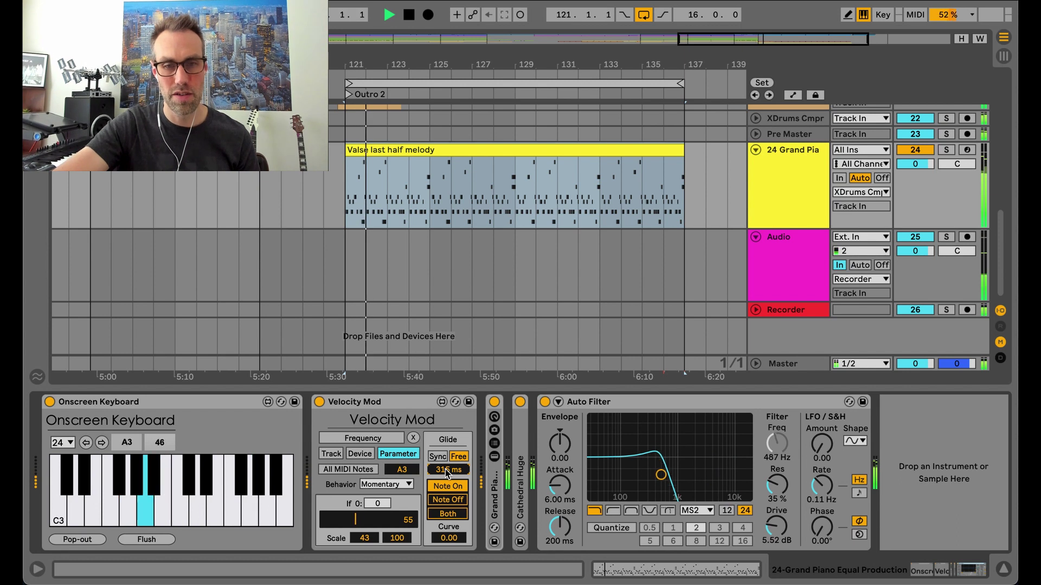
Set the glide to Sync at 1/16, try it on Note Off, and apply it to Both.
{"action": "left_click", "coordinate": [438, 457]}
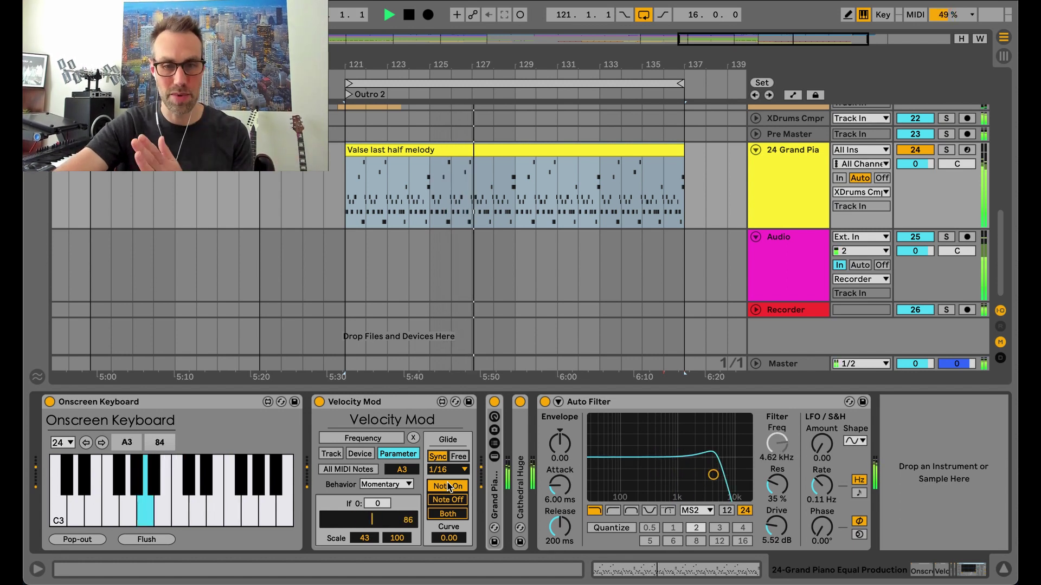
{"action": "left_click", "coordinate": [447, 498]}
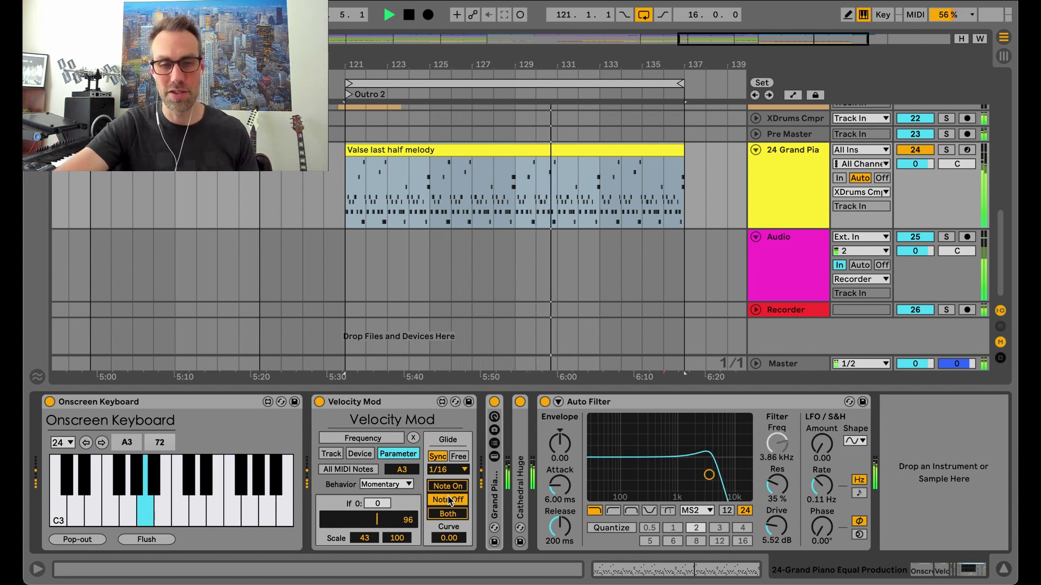
{"action": "left_click", "coordinate": [449, 520]}
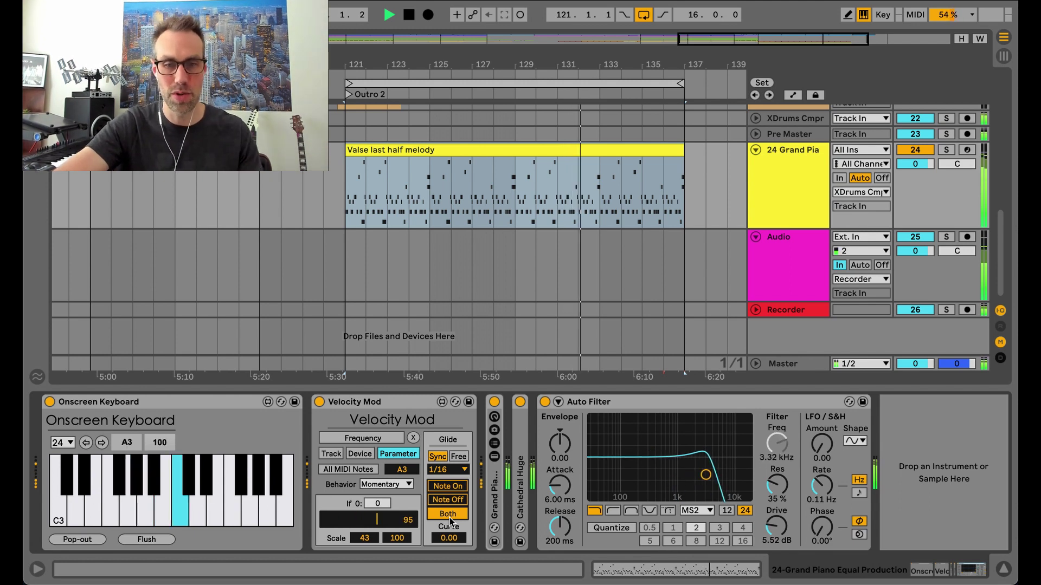
Try glide curve values of 0.74 and -0.61, and reset the curve to 0.00.
{"action": "left_click_drag", "start_coordinate": [453, 539], "coordinate": [453, 502]}
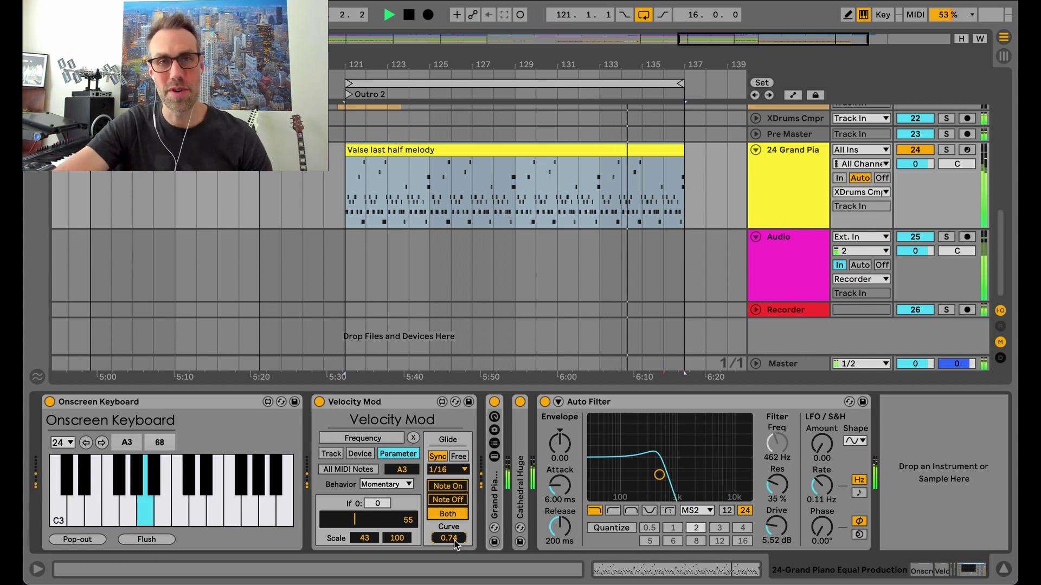
{"action": "mouse_move", "coordinate": [454, 539]}
{"action": "left_mouse_down"}
{"action": "mouse_move", "coordinate": [454, 567]}
{"action": "mouse_move", "coordinate": [456, 544]}
{"action": "left_mouse_up"}
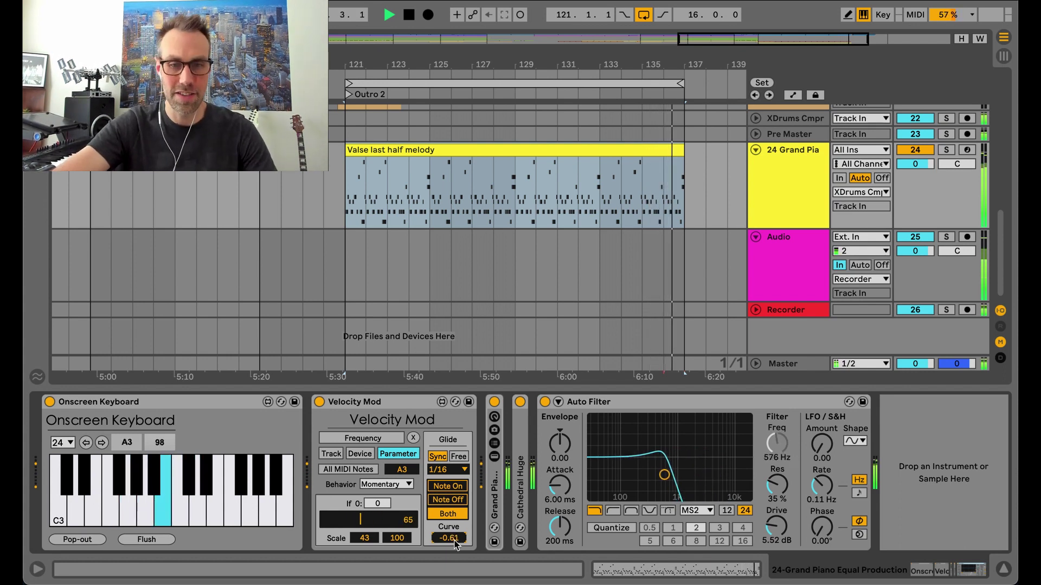
{"action": "double_click", "coordinate": [455, 539]}
{"action": "left_click", "coordinate": [400, 401]}
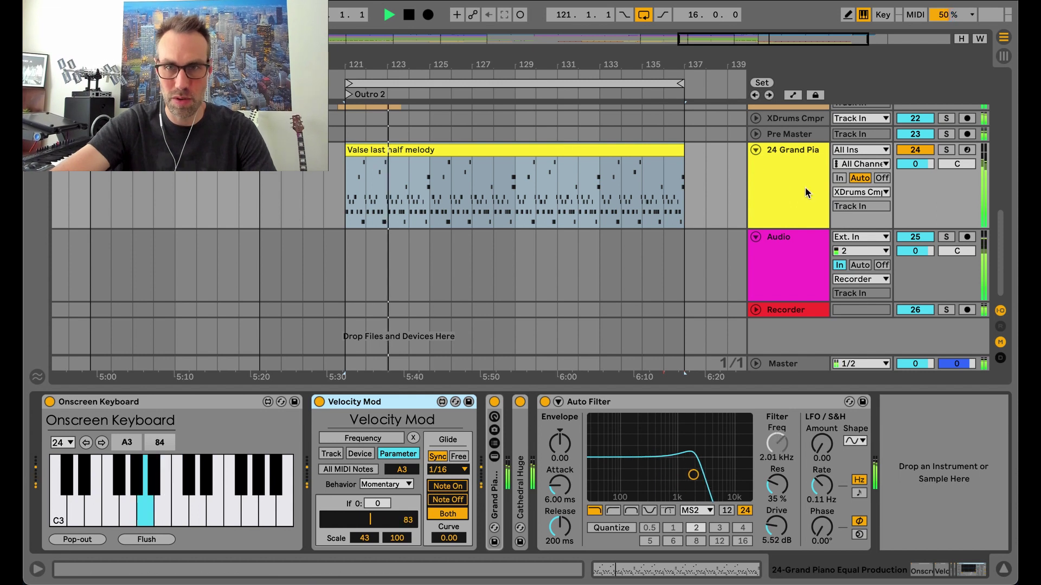
Insert a take lane on the 24 Grand Pia track.
{"action": "left_click", "coordinate": [791, 177]}
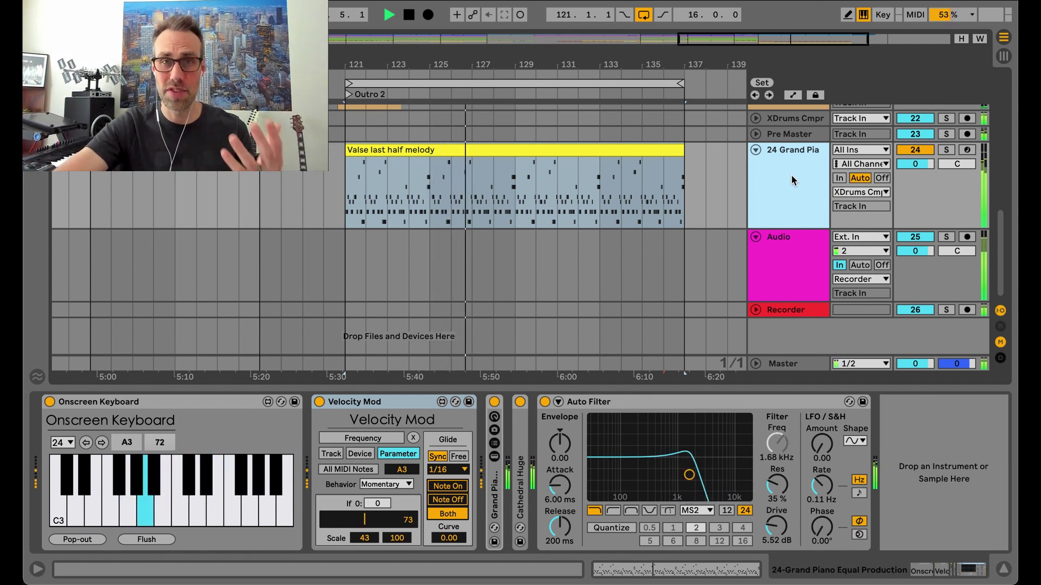
{"action": "right_click", "coordinate": [792, 177]}
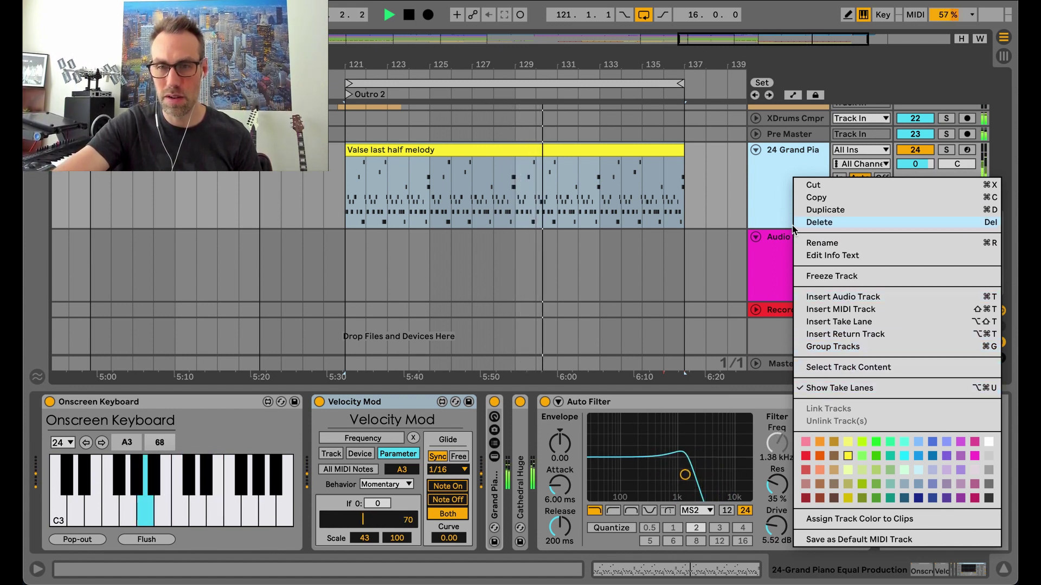
{"action": "right_click", "coordinate": [766, 180]}
{"action": "right_click", "coordinate": [766, 180]}
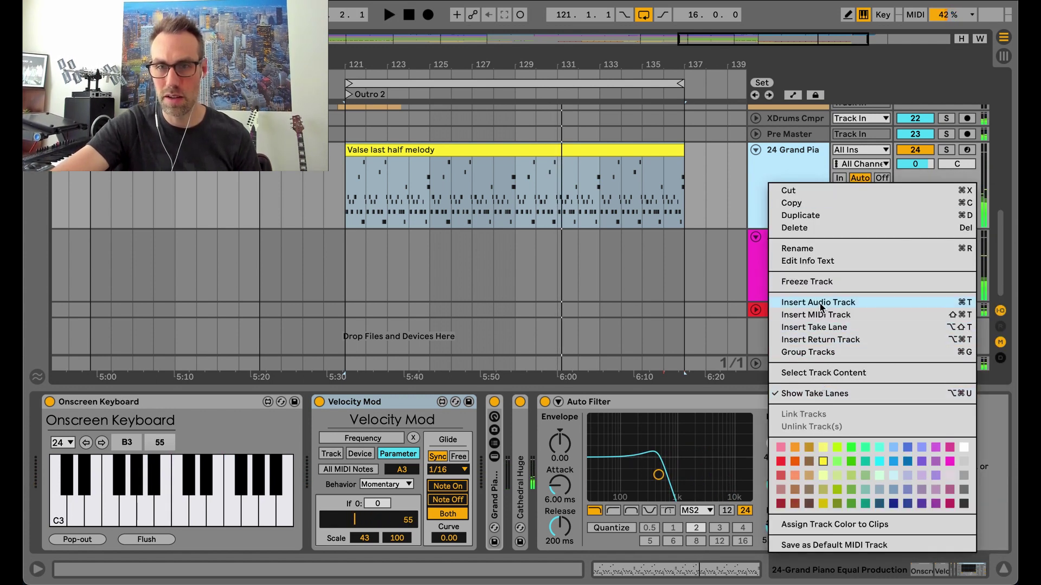
{"action": "left_click", "coordinate": [787, 158]}
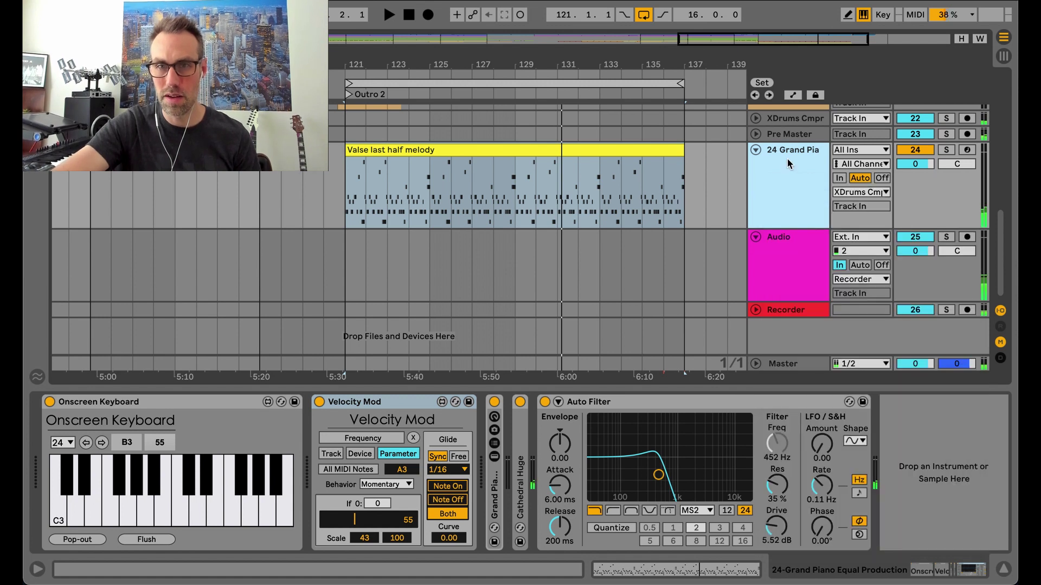
{"action": "right_click", "coordinate": [787, 158]}
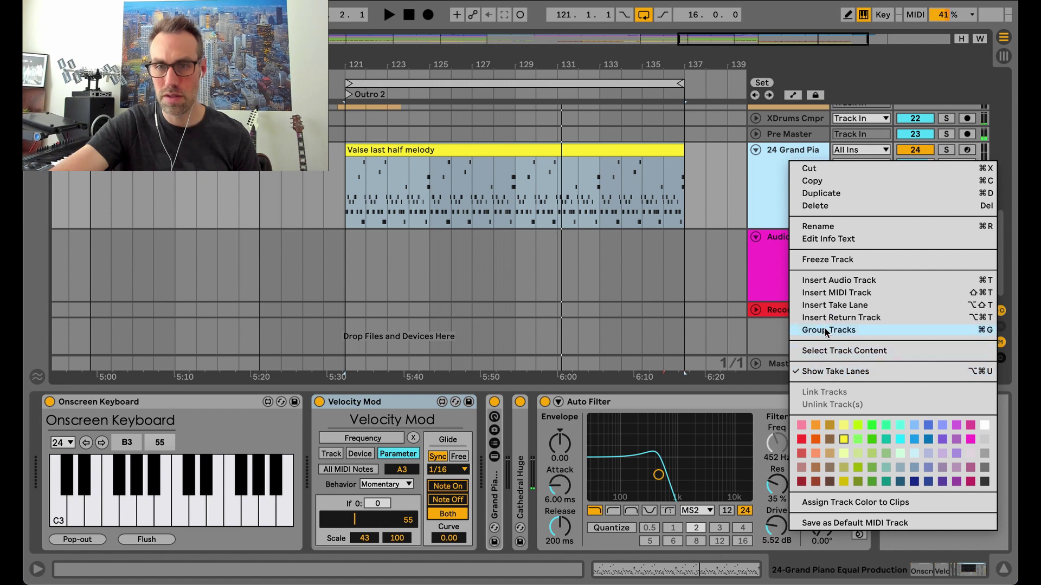
{"action": "left_click", "coordinate": [828, 305]}
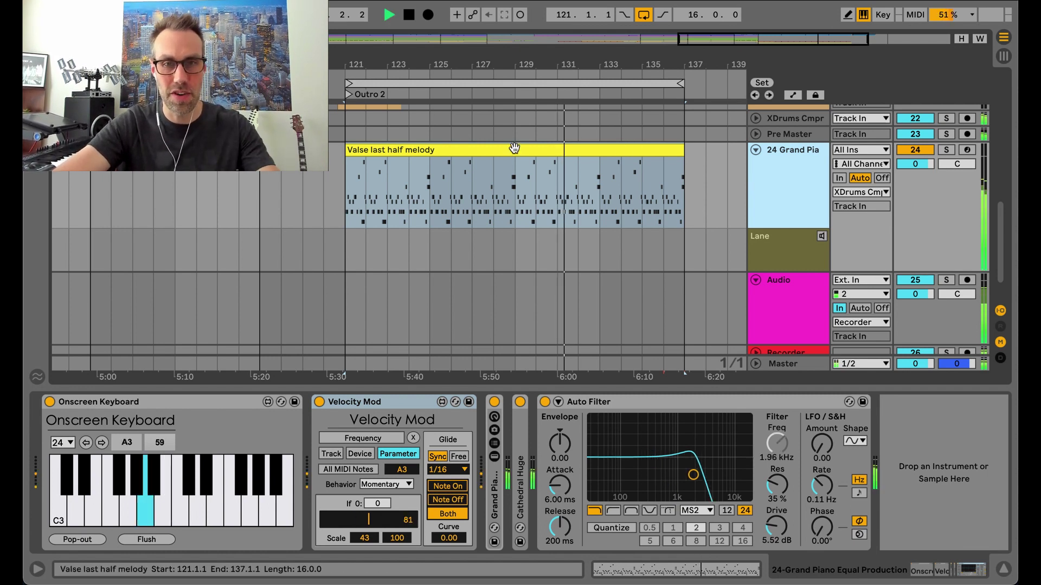
Move the Valse last half melody clip into the take lane and insert an empty MIDI clip from 121.1.1 to 123.1.1 on the main lane.
{"action": "left_click", "coordinate": [537, 148]}
{"action": "mouse_move", "coordinate": [538, 222]}
{"action": "left_mouse_down"}
{"action": "mouse_move", "coordinate": [539, 232]}
{"action": "mouse_move", "coordinate": [521, 231]}
{"action": "left_mouse_up"}
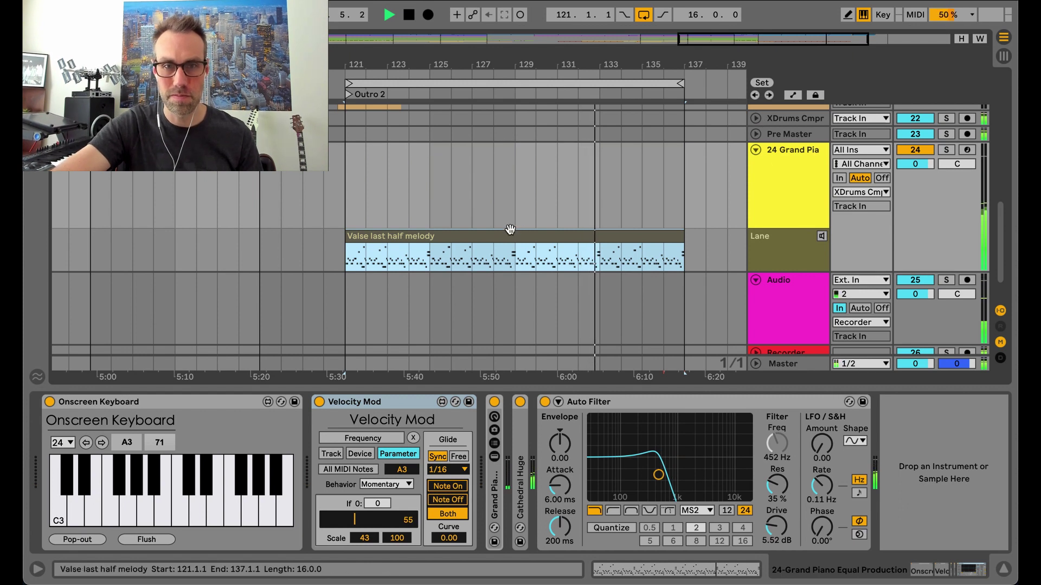
{"action": "left_click_drag", "start_coordinate": [345, 167], "coordinate": [386, 170]}
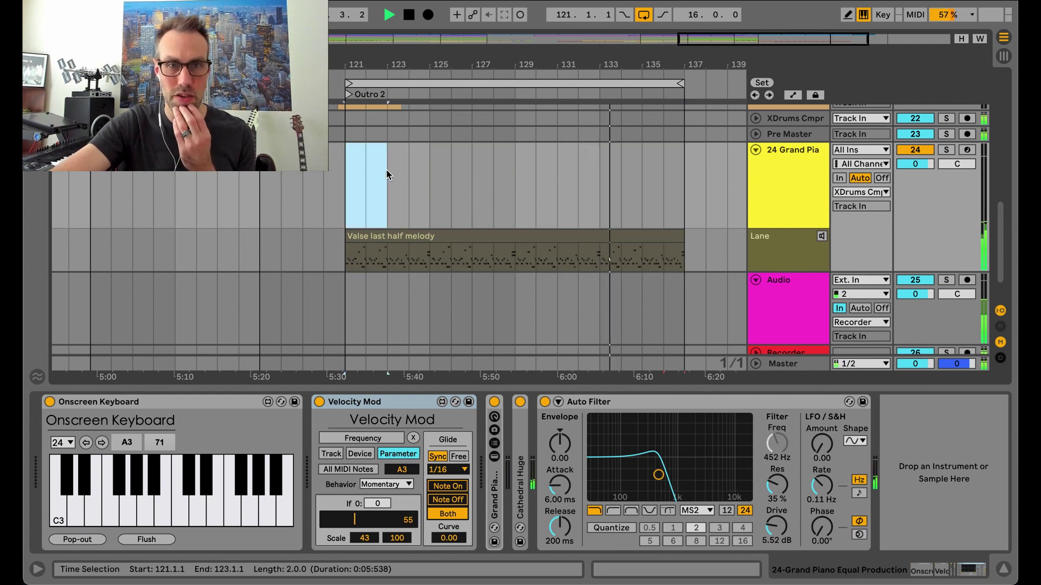
{"action": "key", "text": "ctrl+shift+m"}
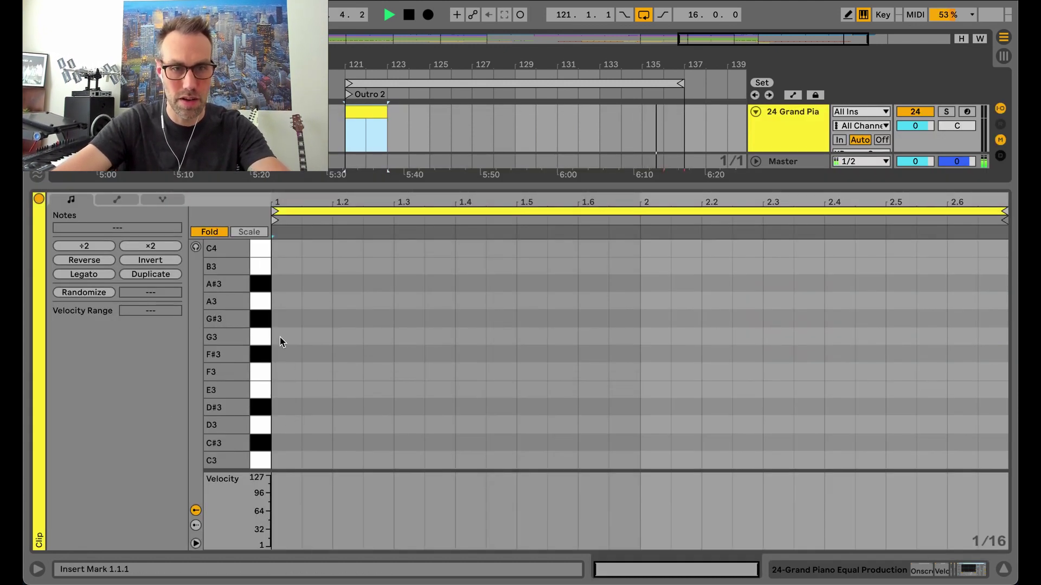
{"action": "double_click", "coordinate": [285, 305]}
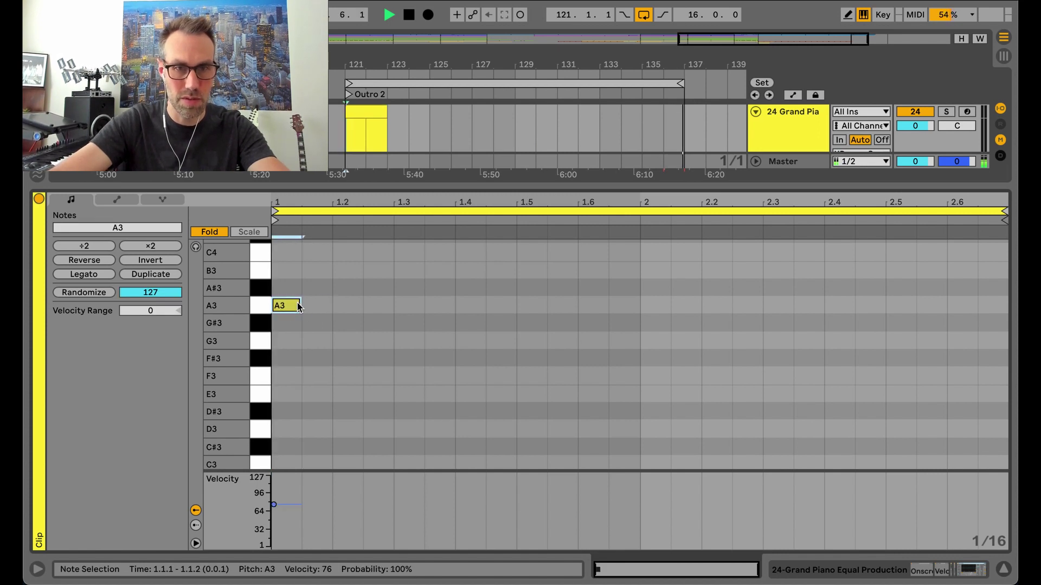
{"action": "left_click_drag", "start_coordinate": [299, 305], "coordinate": [332, 306]}
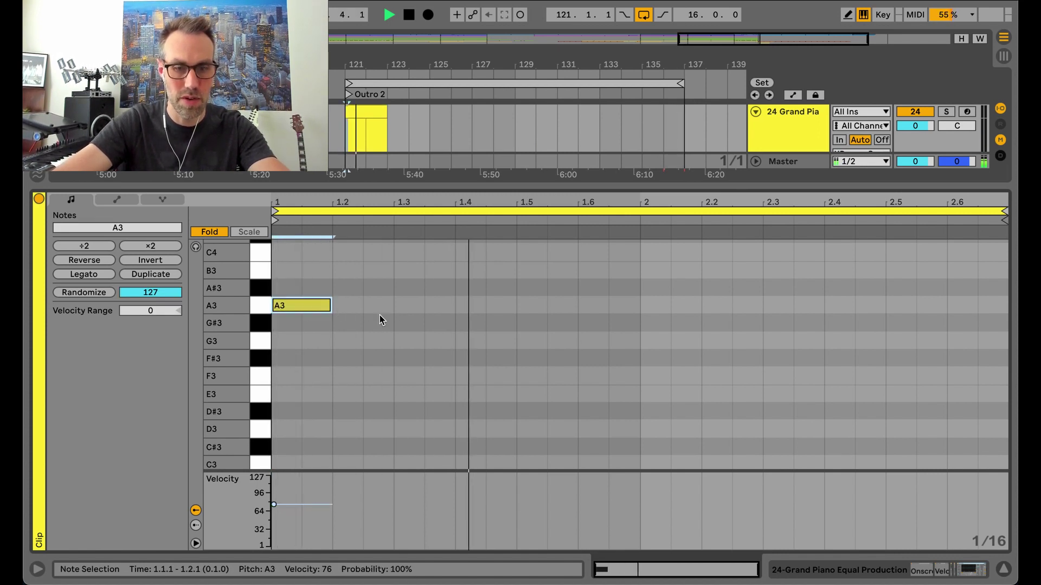
{"action": "left_click", "coordinate": [394, 320]}
{"action": "double_click", "coordinate": [307, 308]}
{"action": "key", "text": "b"}
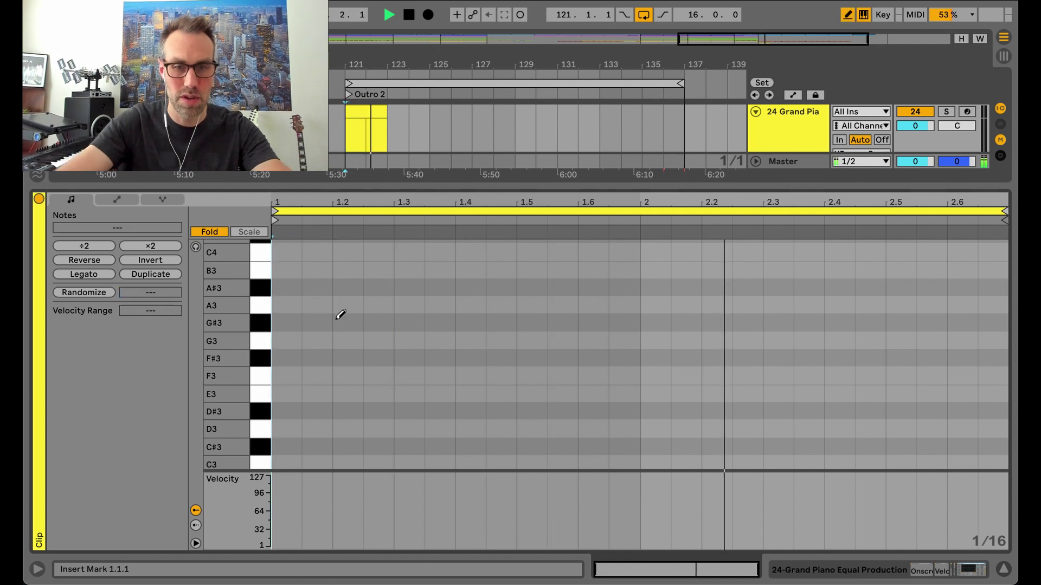
{"action": "left_click_drag", "start_coordinate": [294, 304], "coordinate": [326, 304]}
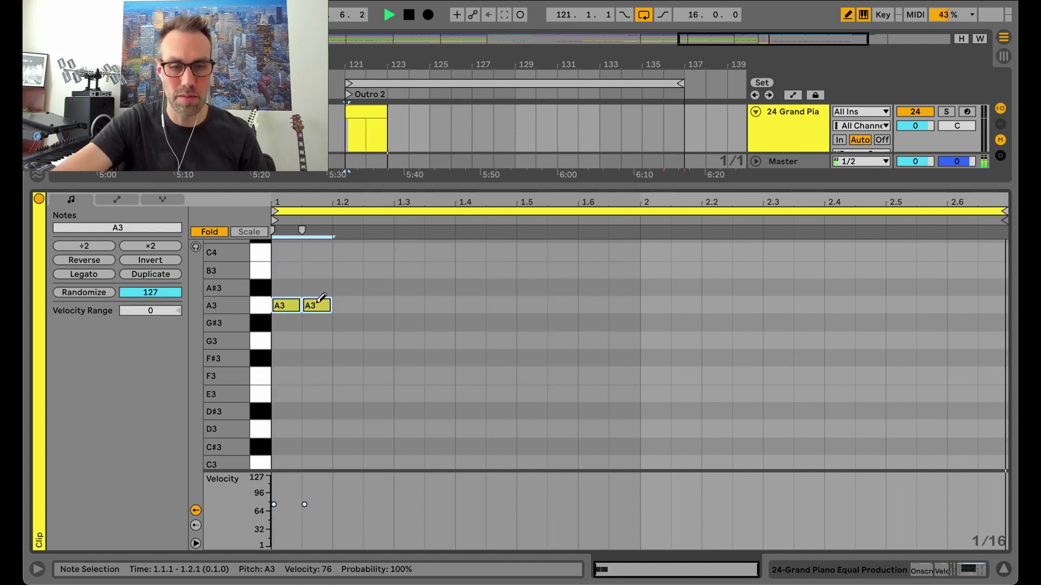
{"action": "key", "text": "ctrl+z"}
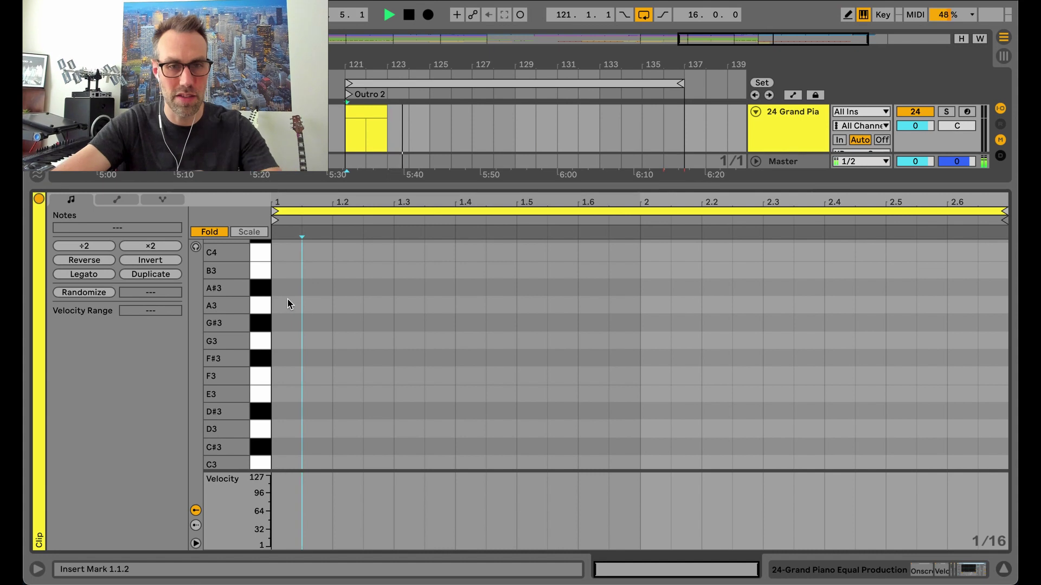
Add six 1/8-length A3 notes to the empty clip, starting at 1, 1.3, 1.5, 2, 2.3 and 2.4.
{"action": "left_click", "coordinate": [291, 307]}
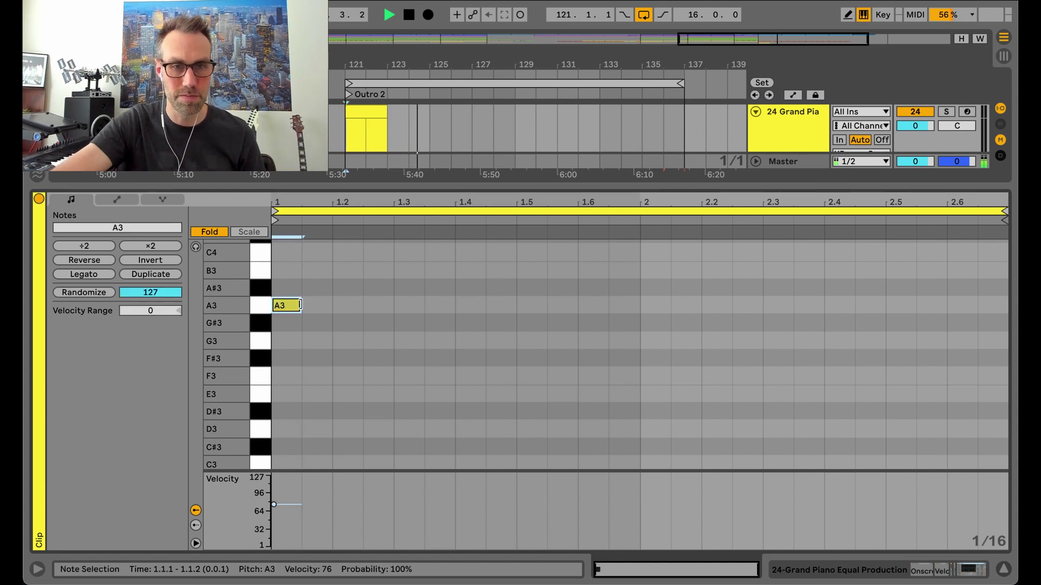
{"action": "left_click_drag", "start_coordinate": [301, 305], "coordinate": [871, 320]}
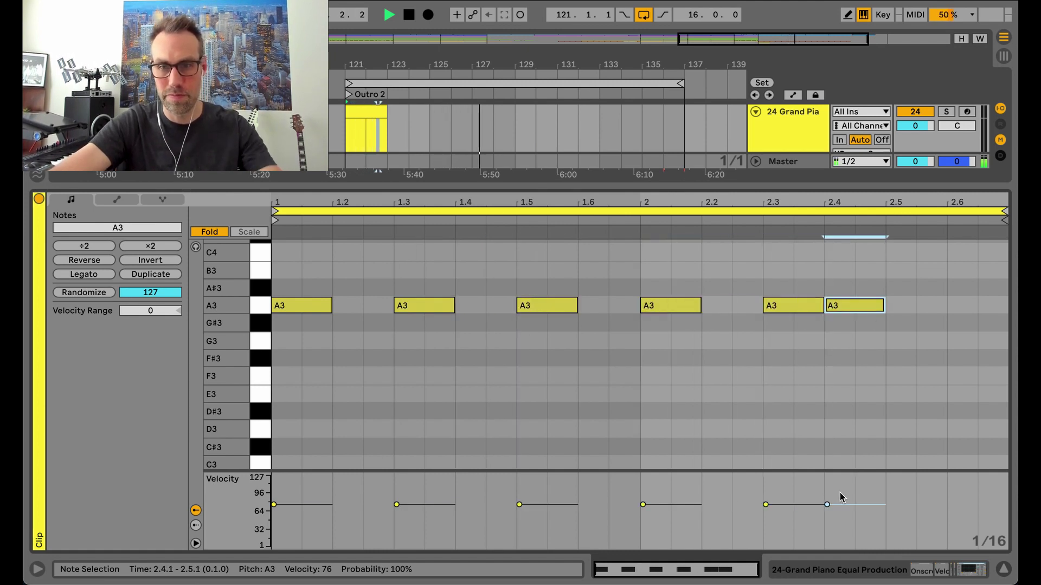
{"action": "left_click", "coordinate": [802, 424]}
Redraw the six A3 notes' velocities to about 96, 60, 65, 65, 32 and 88 in order.
{"action": "key", "text": "b"}
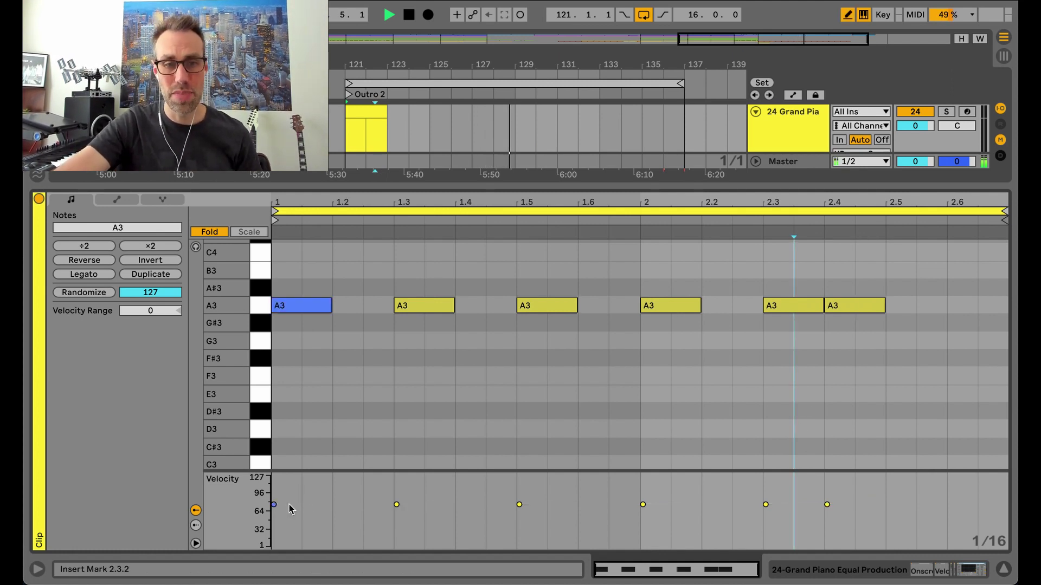
{"action": "left_click", "coordinate": [397, 530]}
{"action": "left_click", "coordinate": [520, 482]}
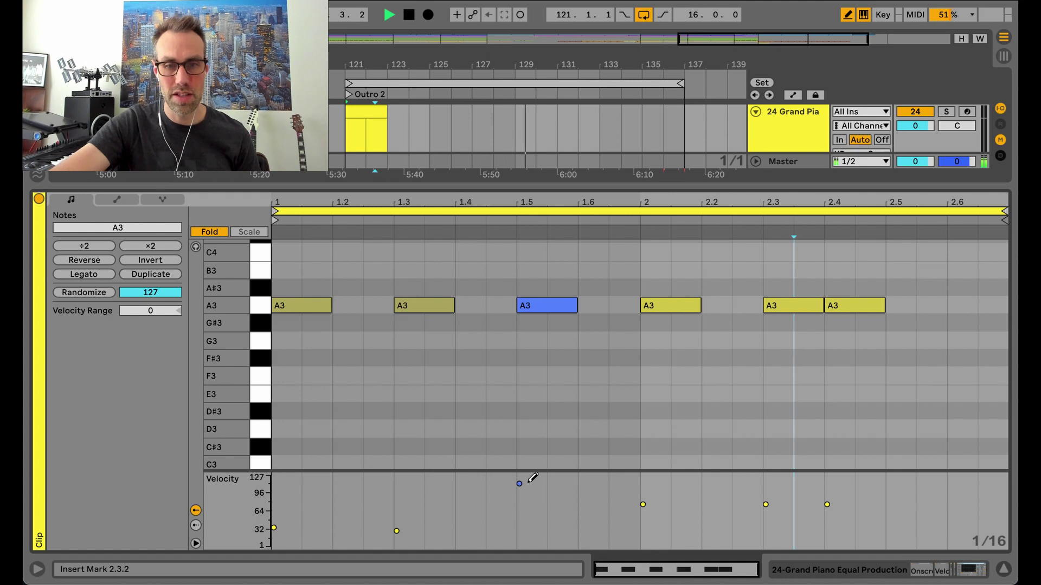
{"action": "left_click", "coordinate": [658, 529]}
{"action": "left_click", "coordinate": [764, 530]}
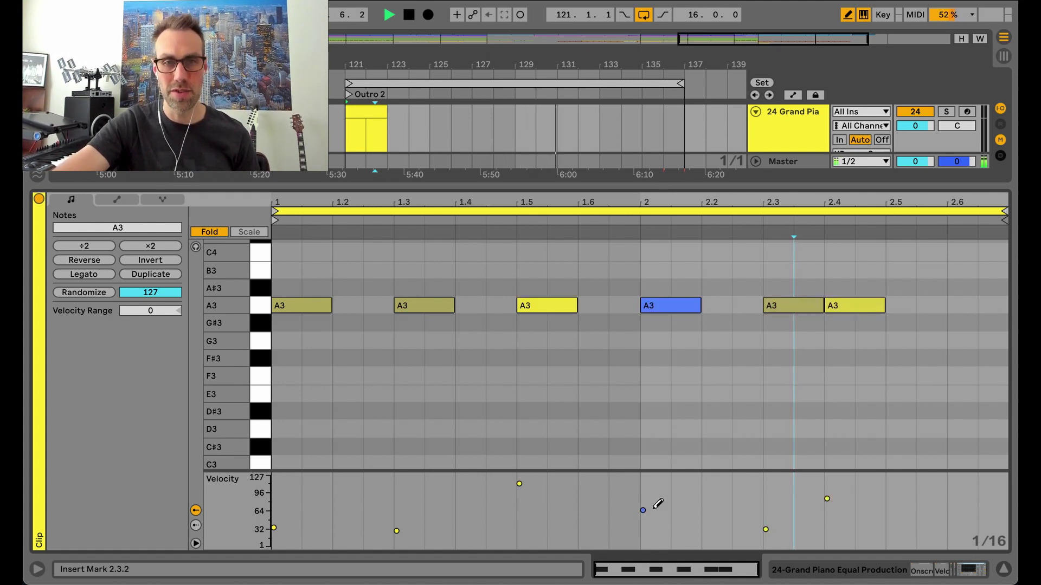
{"action": "left_click", "coordinate": [519, 510]}
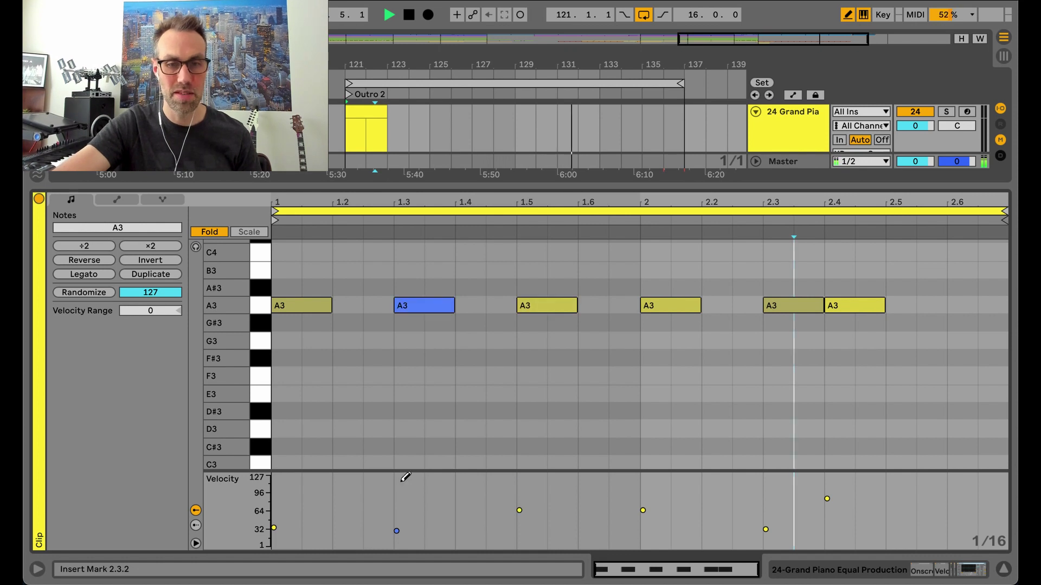
{"action": "left_click", "coordinate": [274, 493]}
{"action": "left_click", "coordinate": [404, 513]}
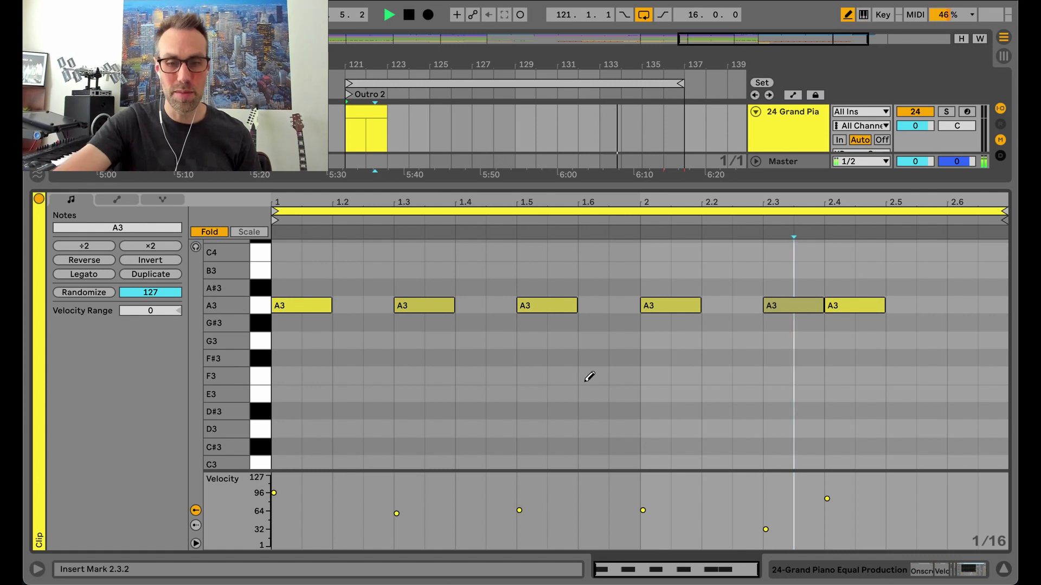
Select all six A3 notes and compress them in time so the last note starts at 2.2.
{"action": "key", "text": "b"}
{"action": "left_click_drag", "start_coordinate": [845, 331], "coordinate": [294, 314]}
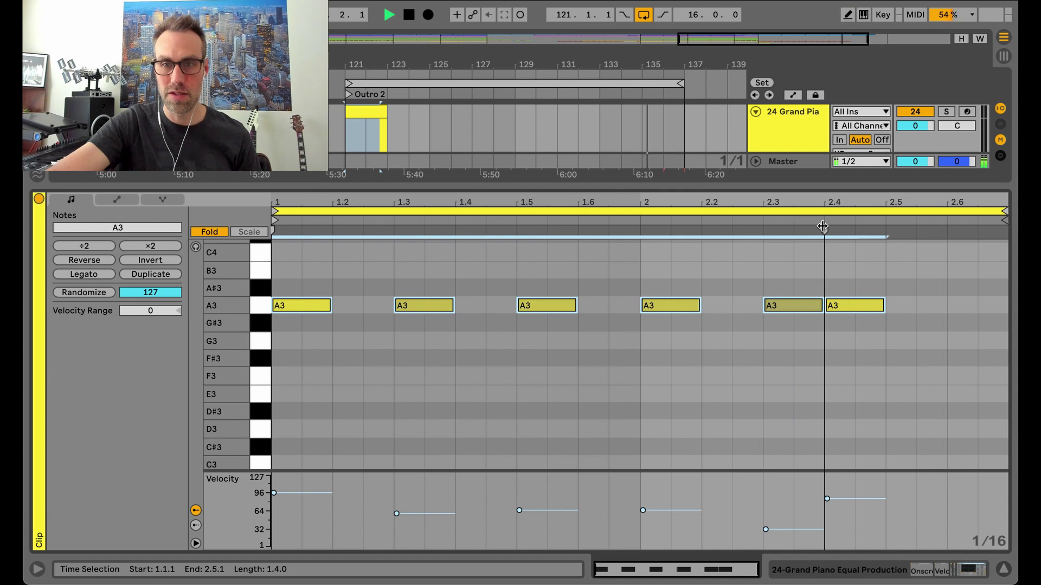
{"action": "left_click_drag", "start_coordinate": [822, 226], "coordinate": [696, 227]}
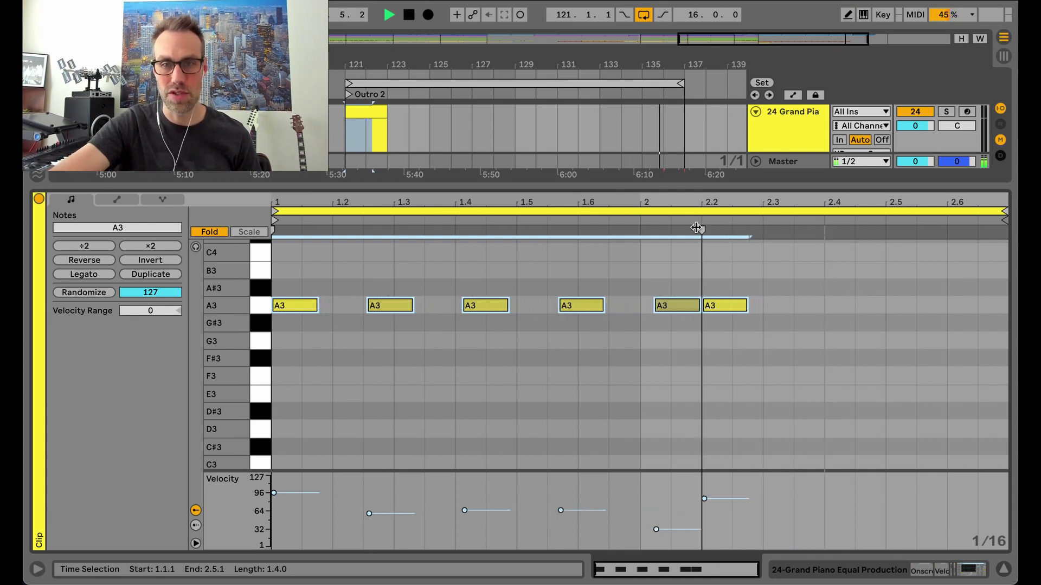
Show the 24 Grand Pia track's devices and switch the Velocity Mod glide to Free at 0.00 ms.
{"action": "left_click", "coordinate": [804, 119]}
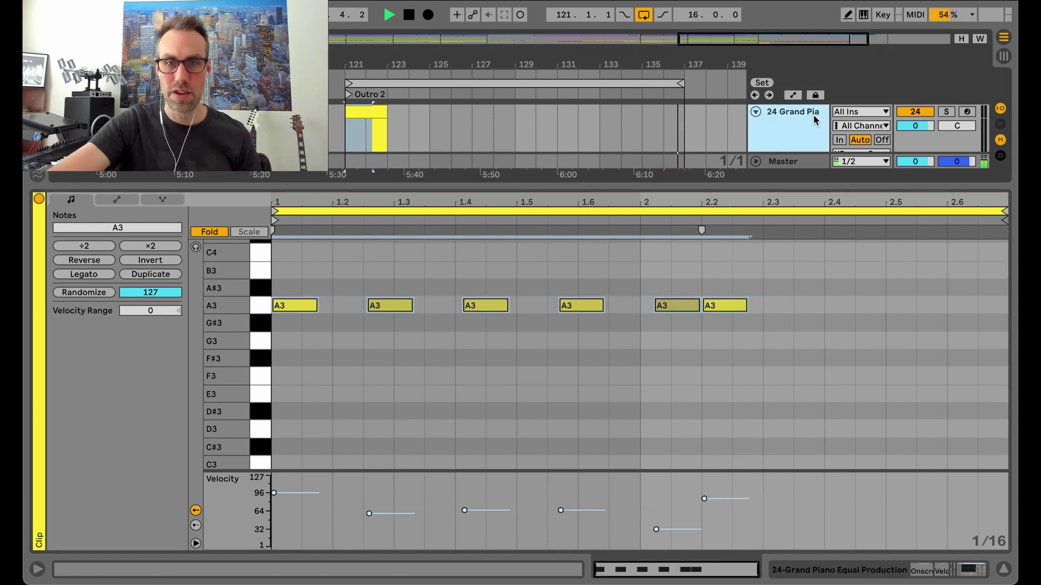
{"action": "double_click", "coordinate": [813, 115]}
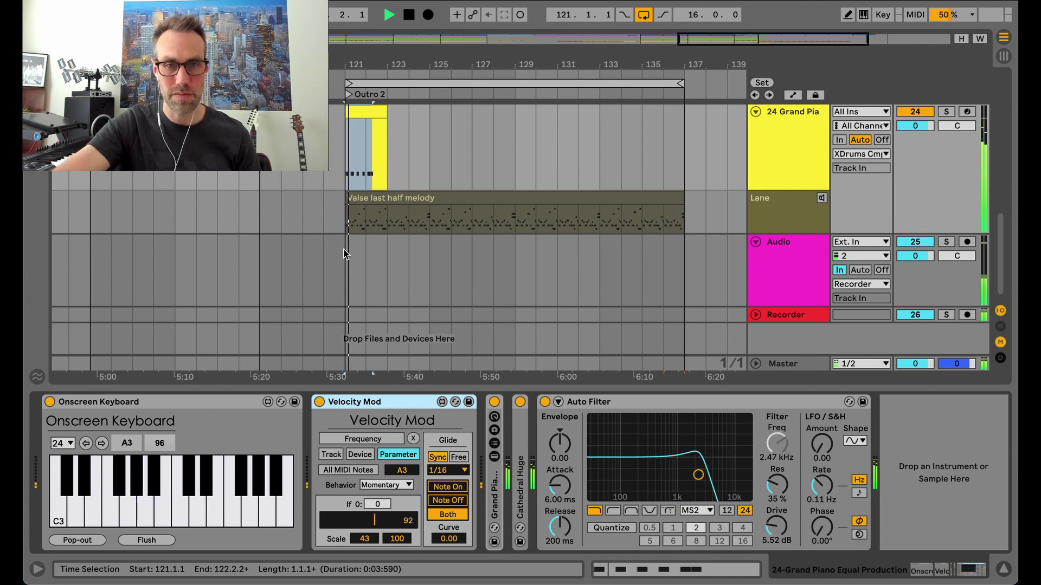
{"action": "left_click", "coordinate": [453, 458]}
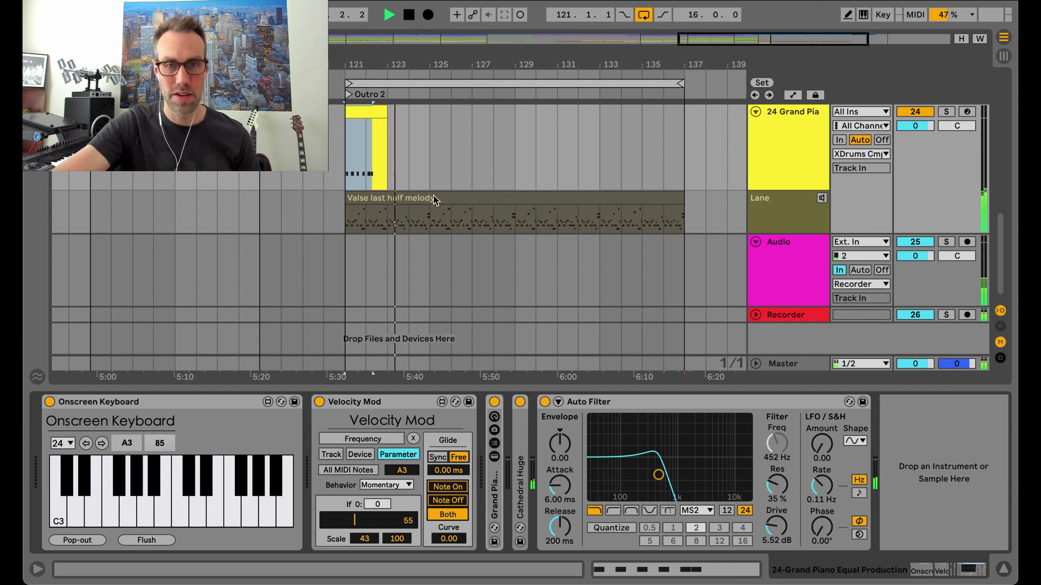
Shorten the A3 clip to end at 122.1.1 and duplicate it ten times along the main lane.
{"action": "left_click", "coordinate": [366, 111]}
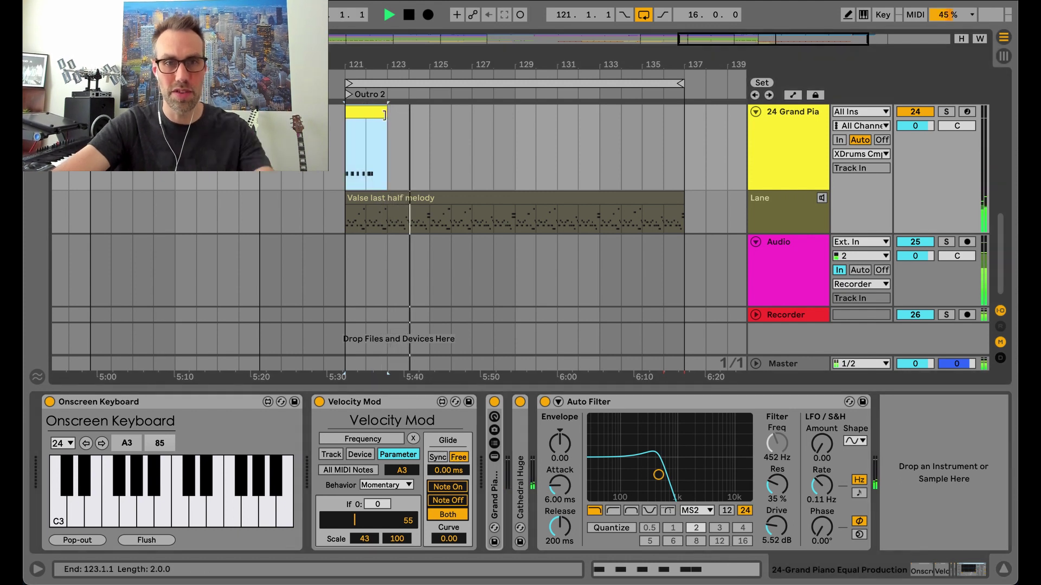
{"action": "left_click_drag", "start_coordinate": [384, 113], "coordinate": [366, 113]}
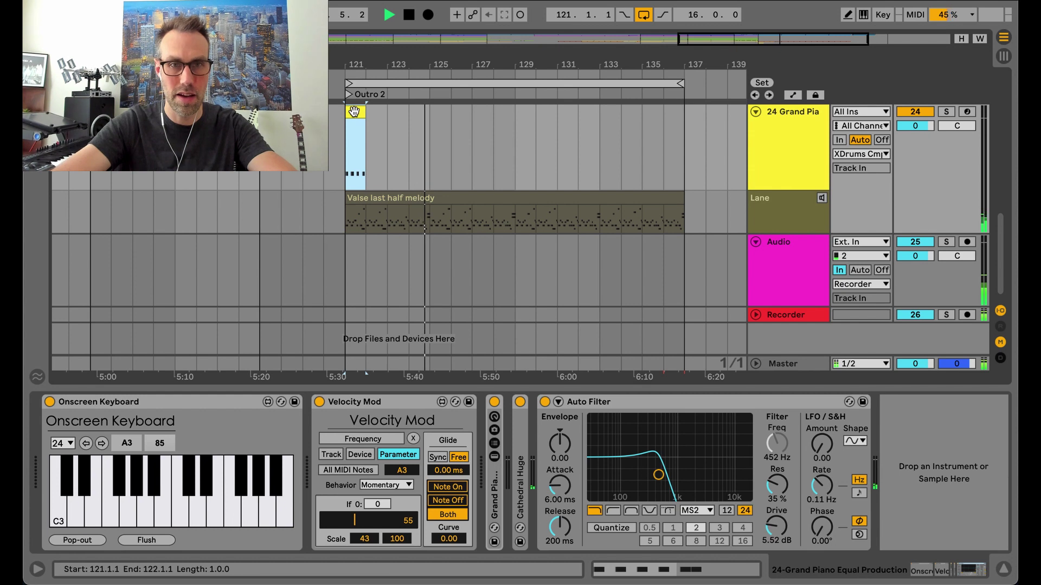
{"action": "key", "text": "ctrl+d"}
{"action": "key", "text": "ctrl+d"}
{"action": "key", "text": "ctrl+d"}
{"action": "key", "text": "ctrl+d"}
{"action": "key", "text": "ctrl+d"}
{"action": "key", "text": "ctrl+d"}
{"action": "key", "text": "ctrl+d"}
{"action": "key", "text": "ctrl+d"}
{"action": "key", "text": "ctrl+d"}
{"action": "key", "text": "ctrl+d"}
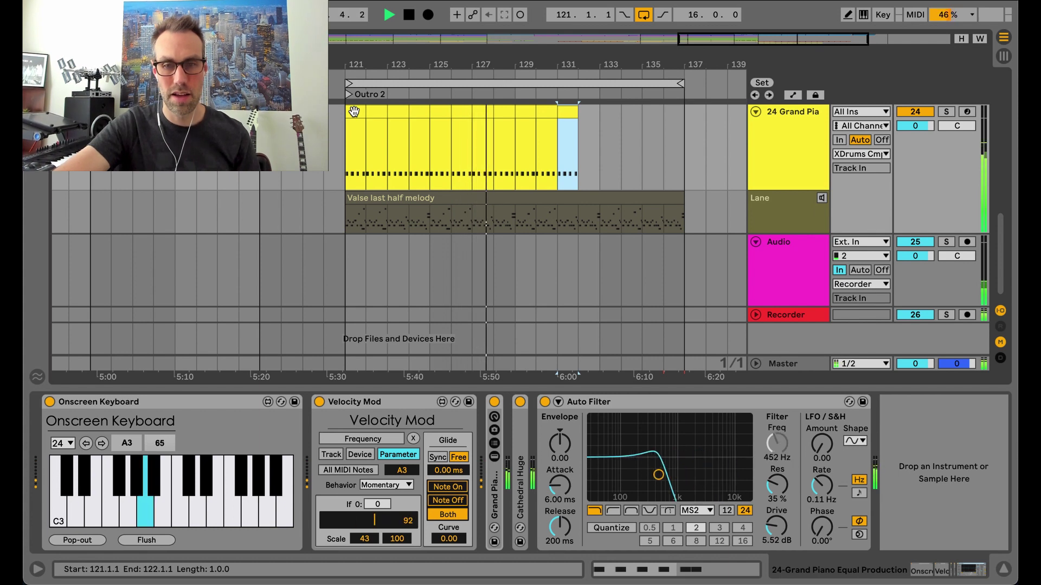
Bring the Valse last half melody clip back to the 24 Grand Pia main lane and delete the take lane.
{"action": "left_click", "coordinate": [565, 197]}
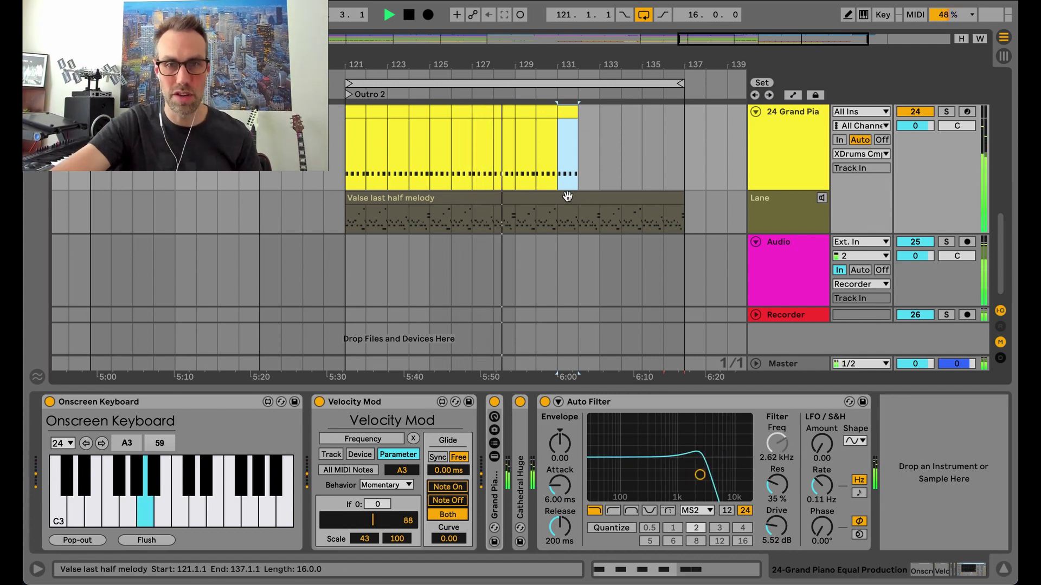
{"action": "key", "text": "Return"}
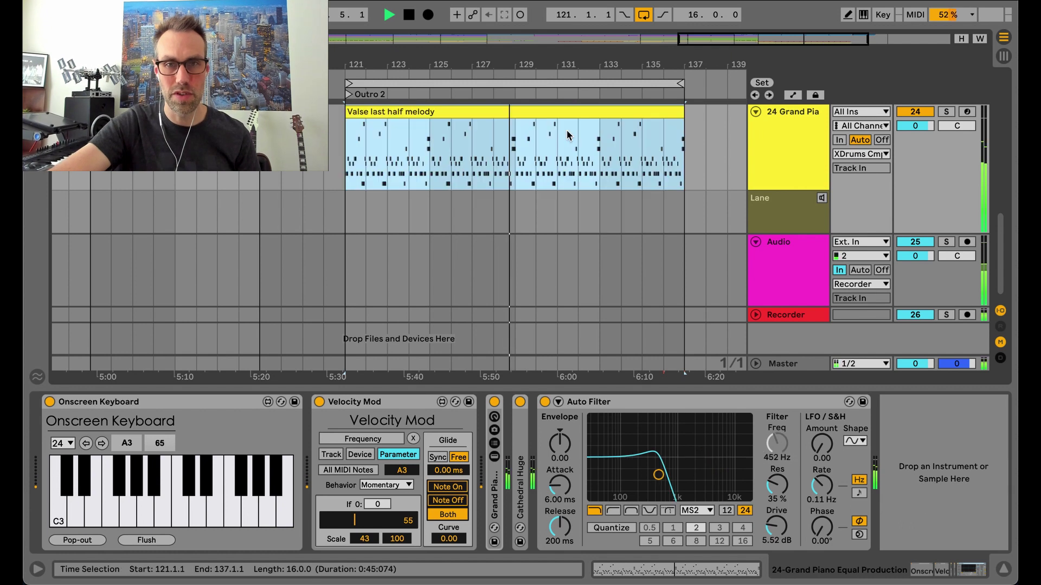
{"action": "right_click", "coordinate": [804, 210]}
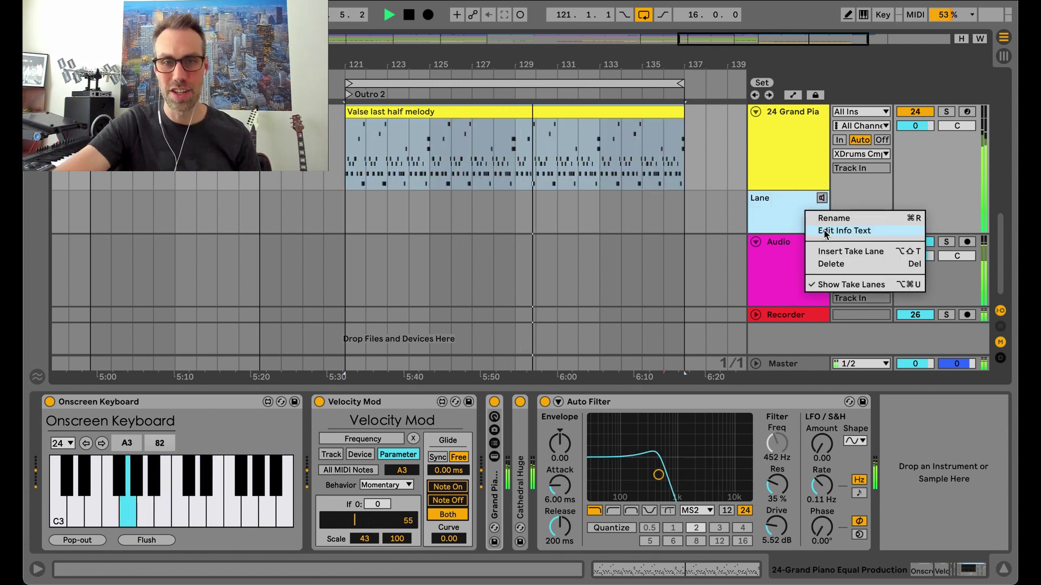
{"action": "left_click", "coordinate": [843, 264]}
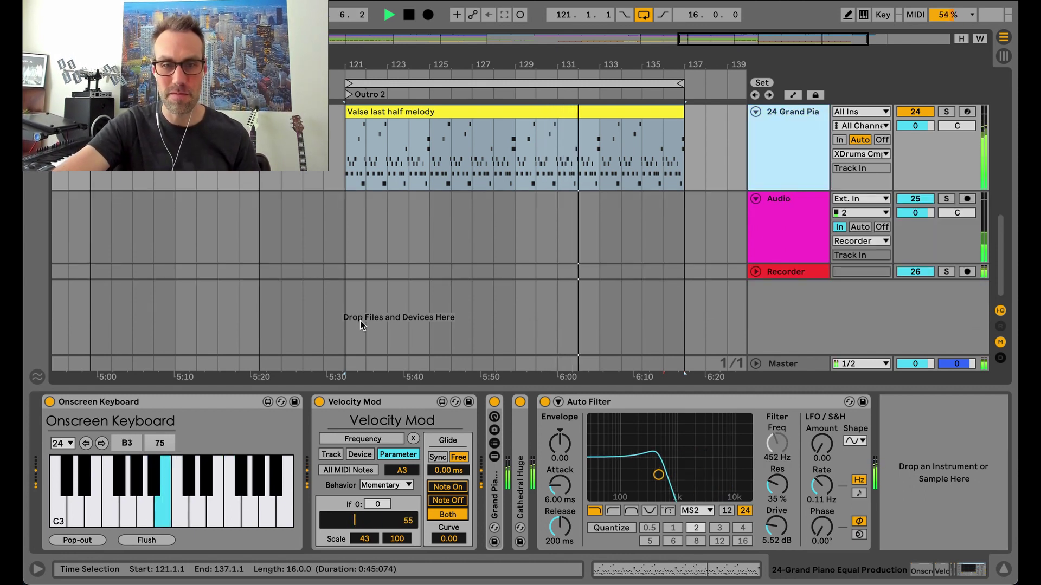
Set the Velocity Mod behavior to Toggle with a Max value of 127.
{"action": "left_click", "coordinate": [378, 402]}
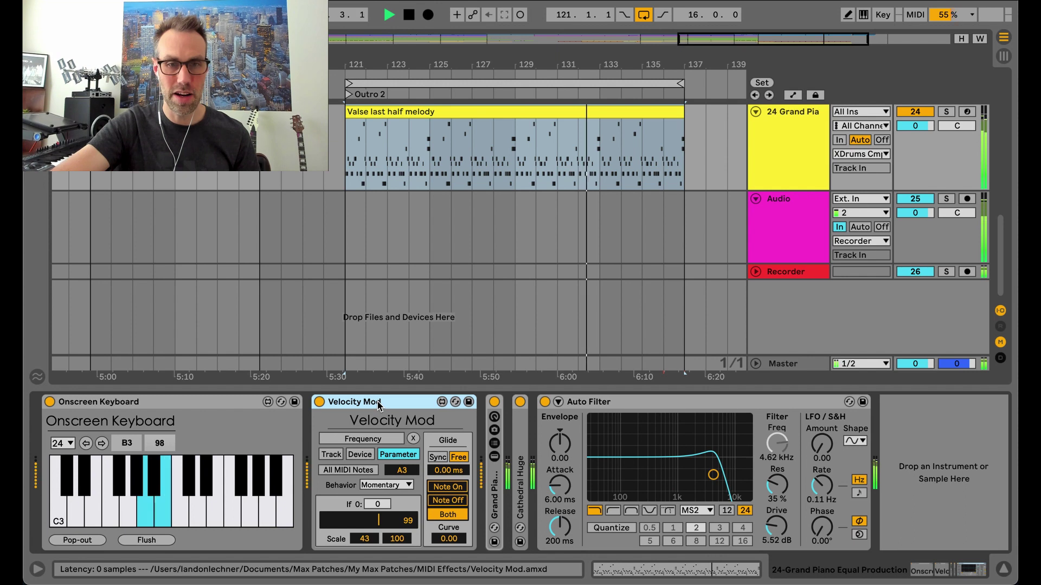
{"action": "left_click", "coordinate": [386, 486]}
{"action": "left_click", "coordinate": [388, 511]}
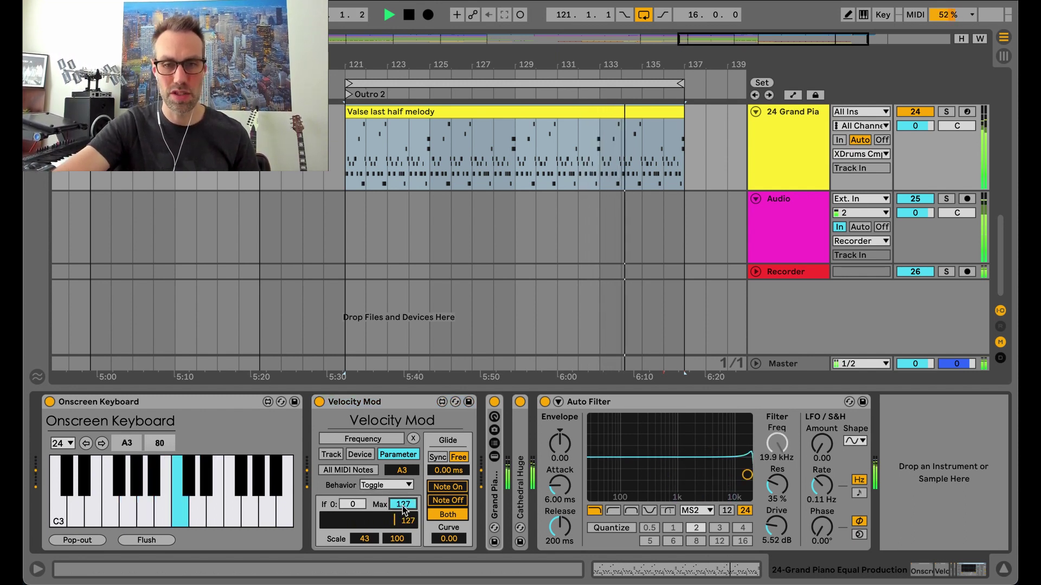
{"action": "left_click_drag", "start_coordinate": [402, 506], "coordinate": [404, 446]}
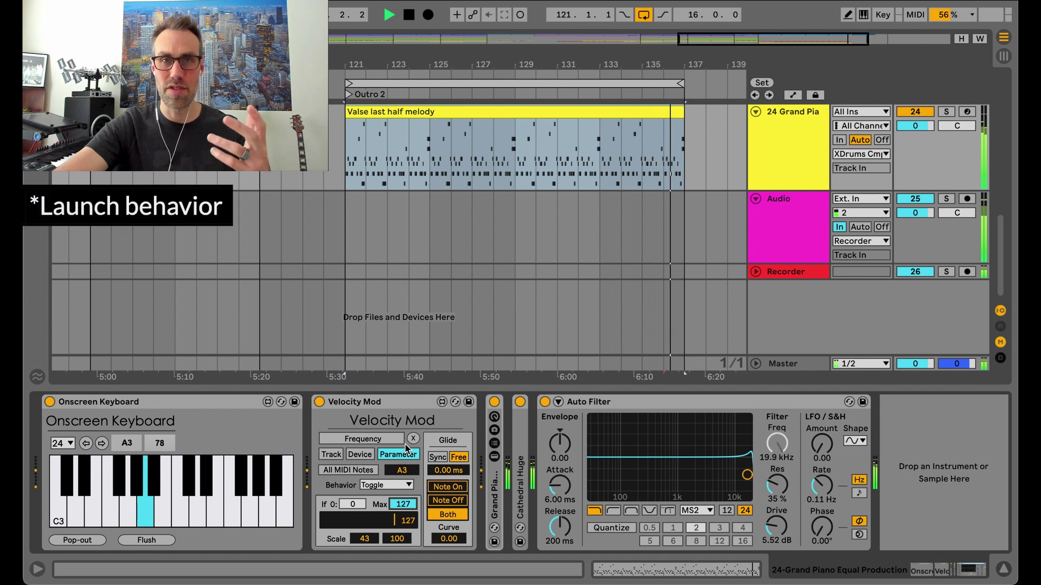
Clear the Frequency mapping, map Velocity Mod to the Auto Filter's Device On, and set the filter frequency to 682 Hz.
{"action": "left_click", "coordinate": [413, 439]}
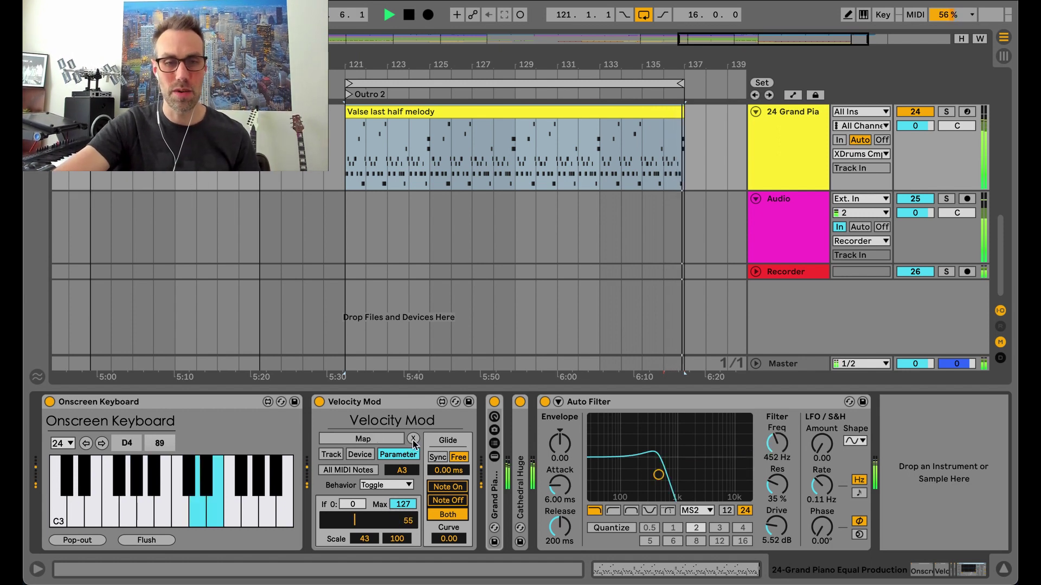
{"action": "left_click", "coordinate": [379, 440]}
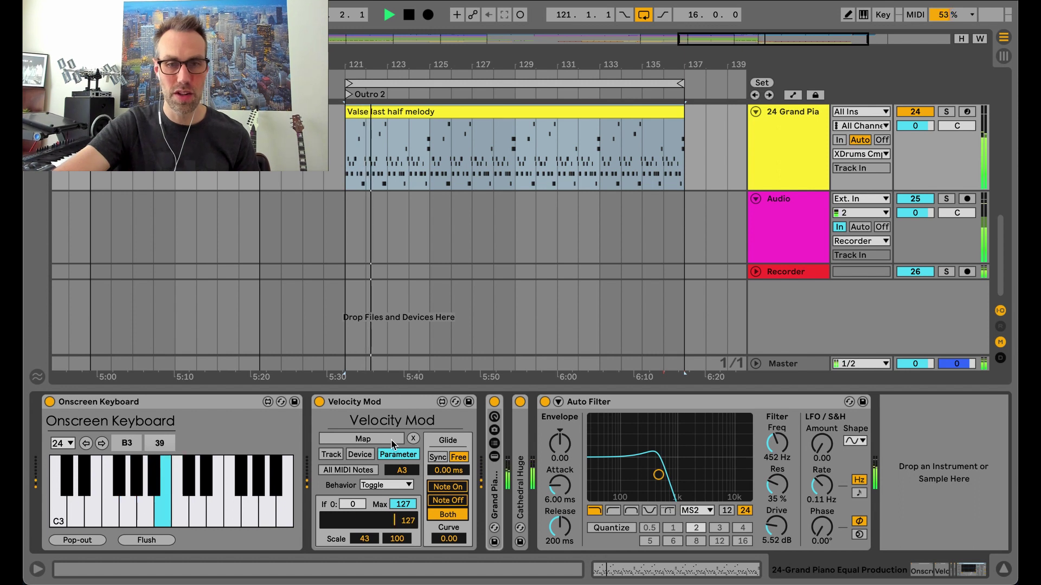
{"action": "left_click", "coordinate": [544, 401]}
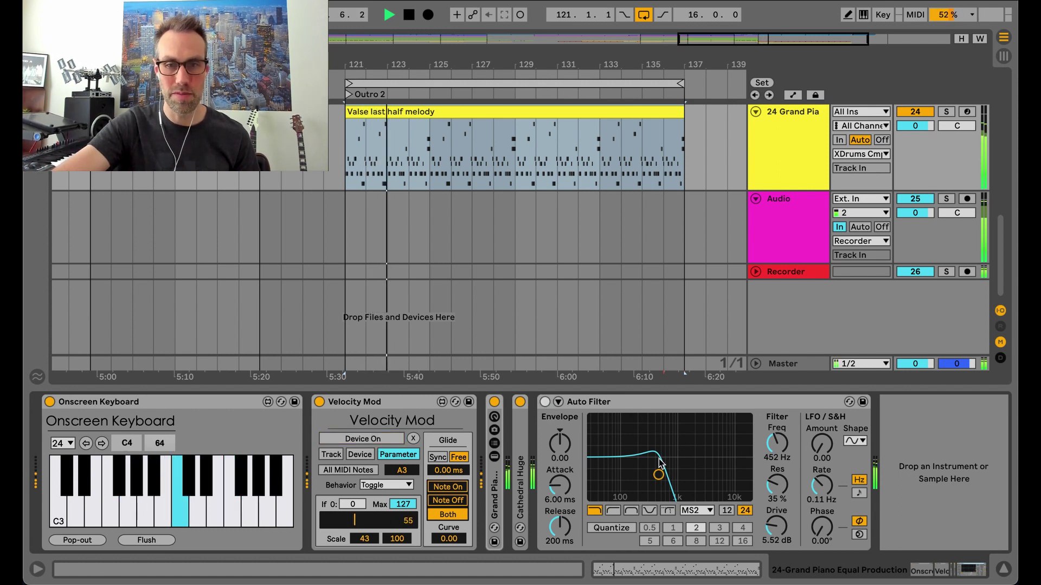
{"action": "left_click_drag", "start_coordinate": [781, 448], "coordinate": [781, 434]}
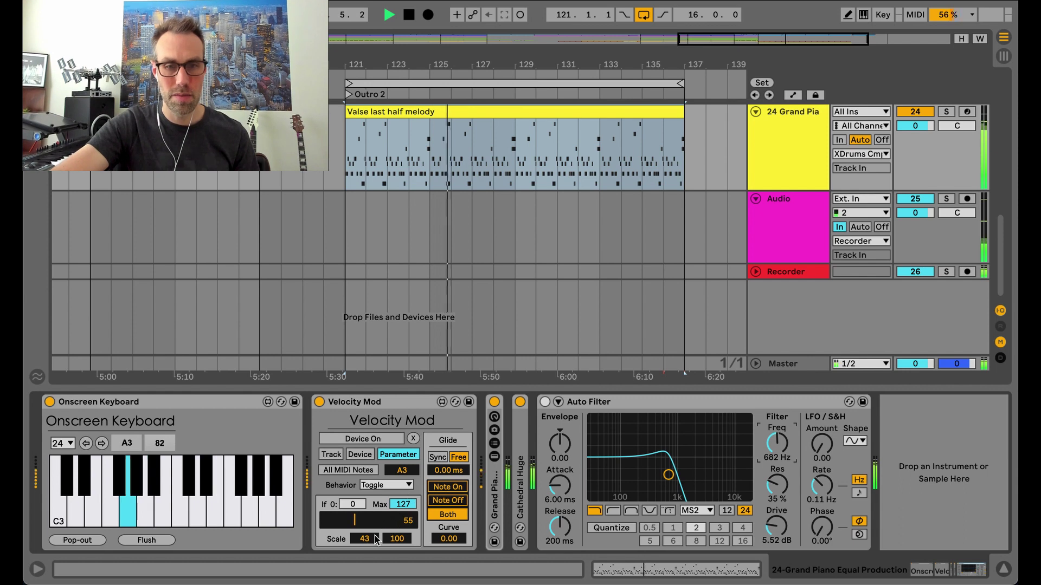
{"action": "left_click", "coordinate": [371, 401]}
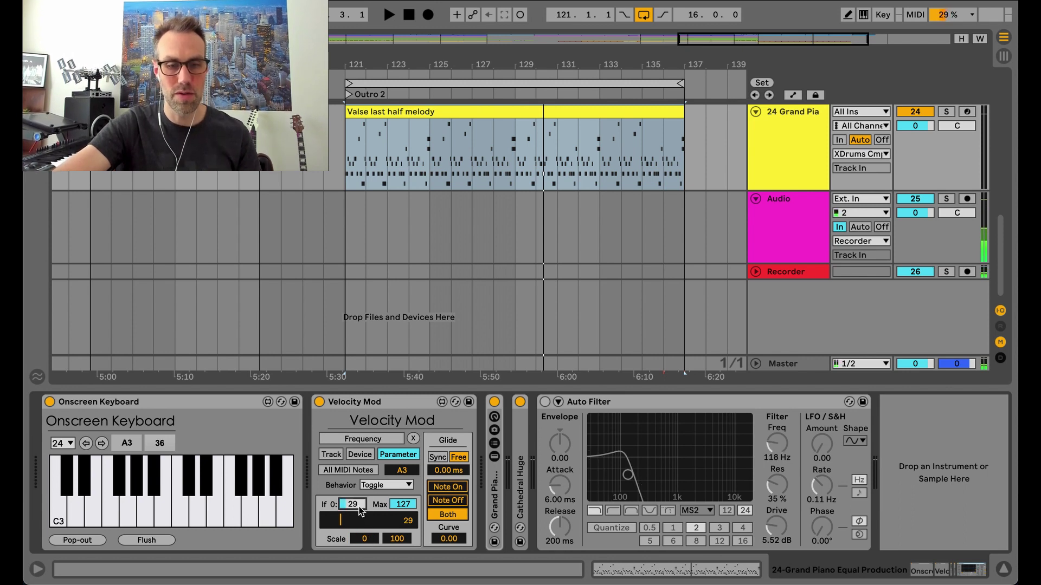
Resume playback, set the toggle values to 42 for If 0 and 85 for Max, and turn the Auto Filter back on.
{"action": "key", "text": "space"}
{"action": "left_click", "coordinate": [403, 504]}
{"action": "type", "text": "85"}
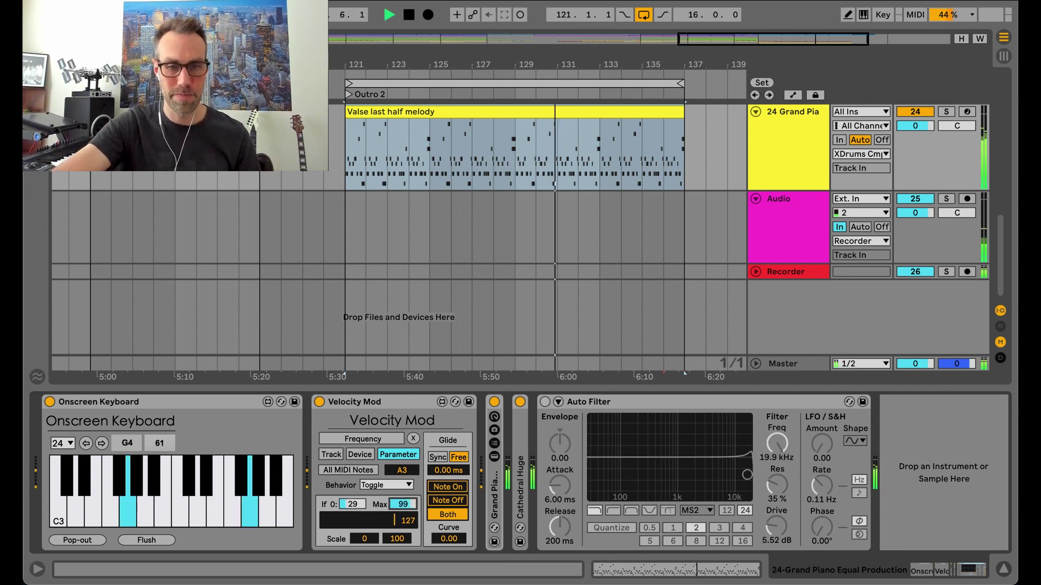
{"action": "key", "text": "Return"}
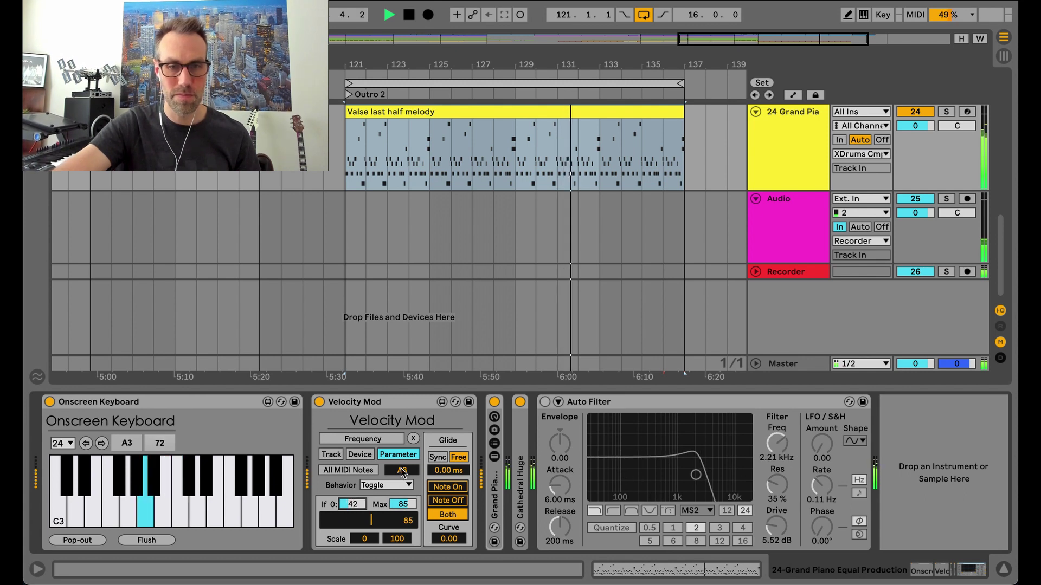
{"action": "left_click", "coordinate": [546, 403]}
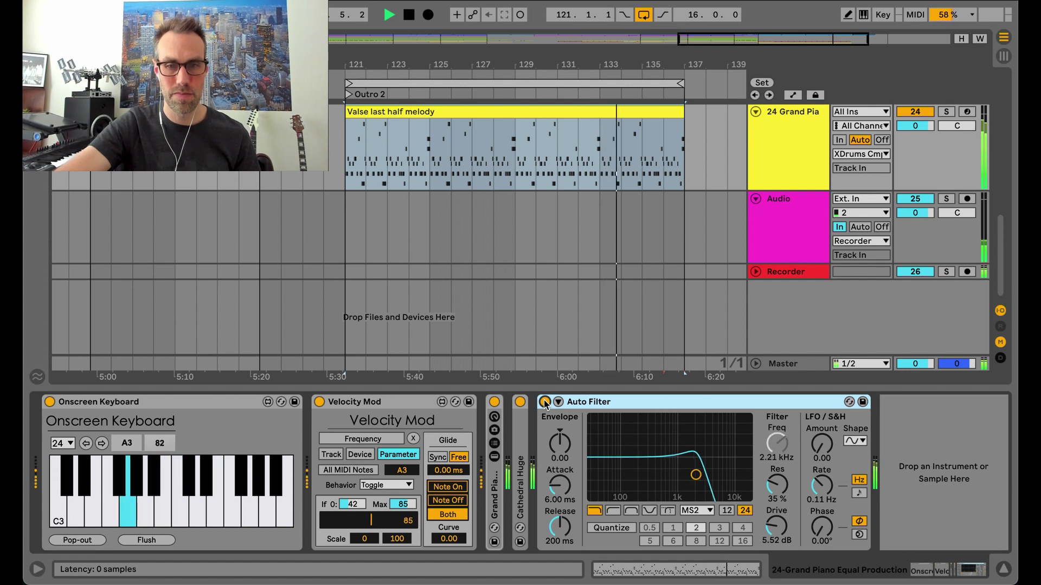
Set the Velocity Mod behavior to Momentary and select the Auto Filter device.
{"action": "left_click", "coordinate": [388, 486]}
{"action": "left_click", "coordinate": [380, 499]}
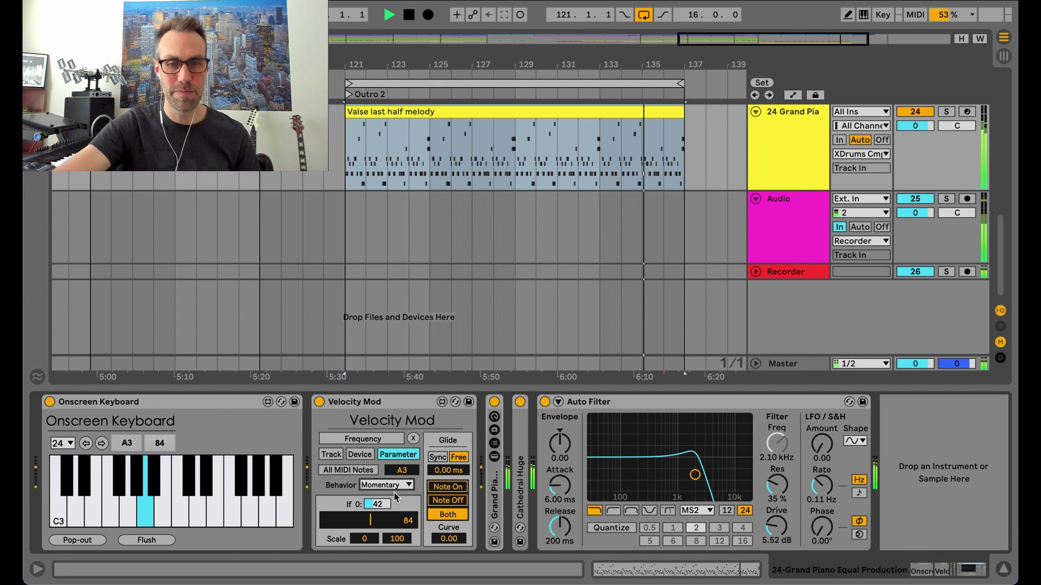
{"action": "left_click", "coordinate": [605, 404]}
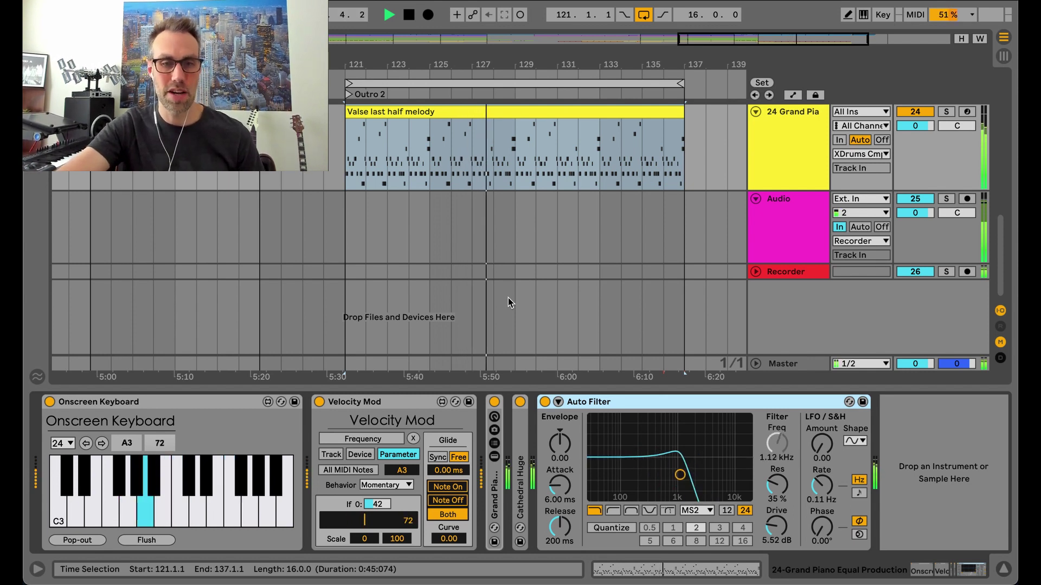
Show which Velocity Mod controls can be key-mapped, and leave the mapping mode.
{"action": "key", "text": "super+m"}
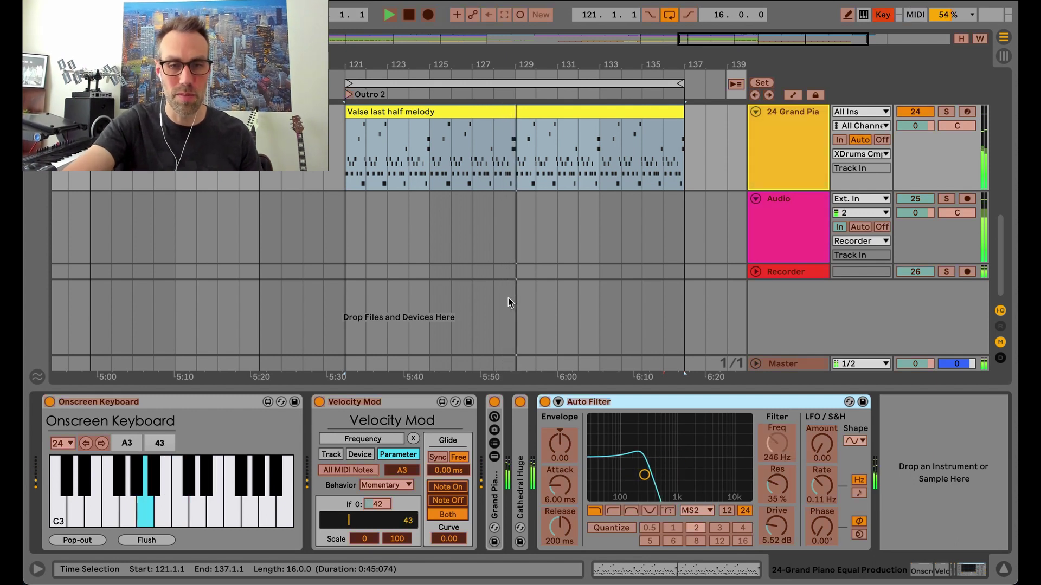
{"action": "key", "text": "super+m"}
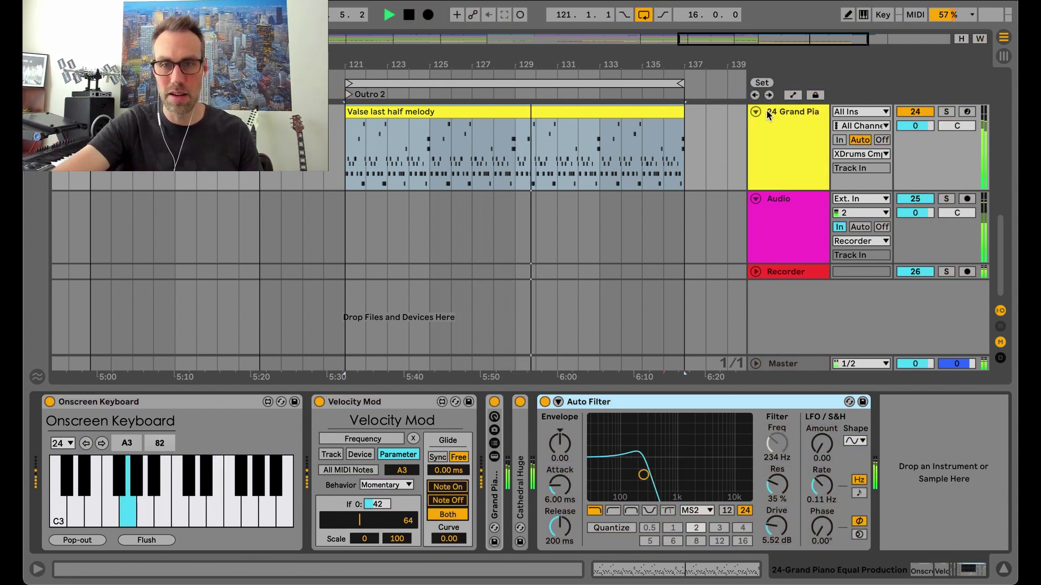
{"action": "left_click", "coordinate": [802, 112]}
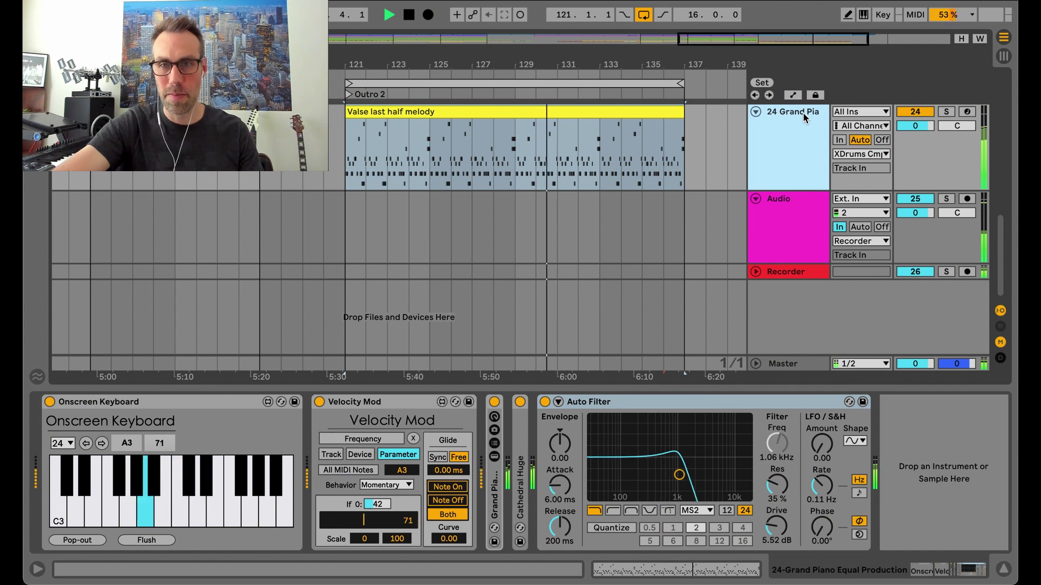
{"action": "right_click", "coordinate": [791, 113]}
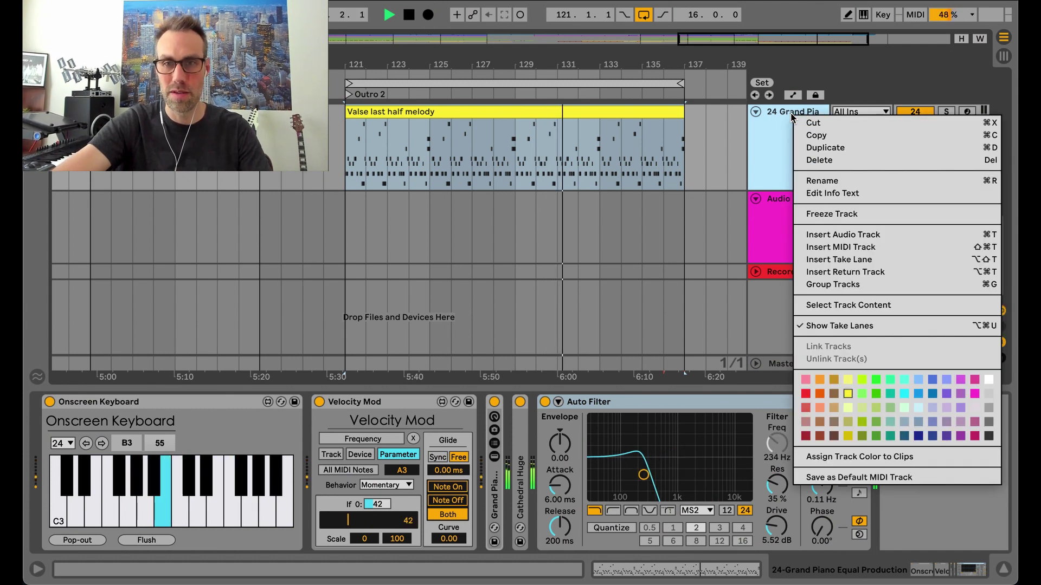
{"action": "left_click", "coordinate": [772, 121]}
Show automation in the arrangement, review the automatable Velocity Mod parameters on the 24 Grand Pia track, and select the Velocity Mod device.
{"action": "key", "text": "a"}
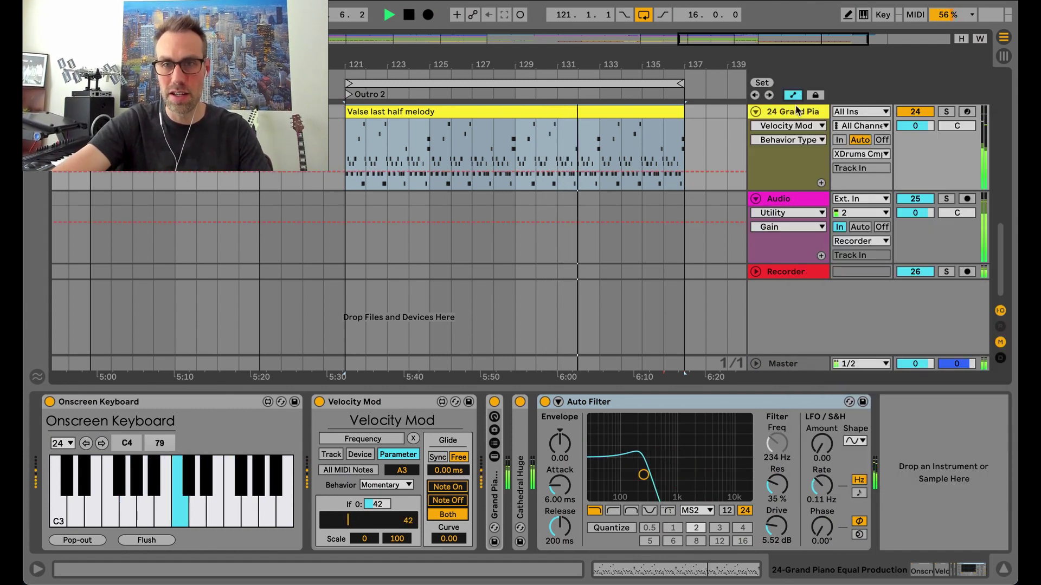
{"action": "left_click", "coordinate": [796, 141]}
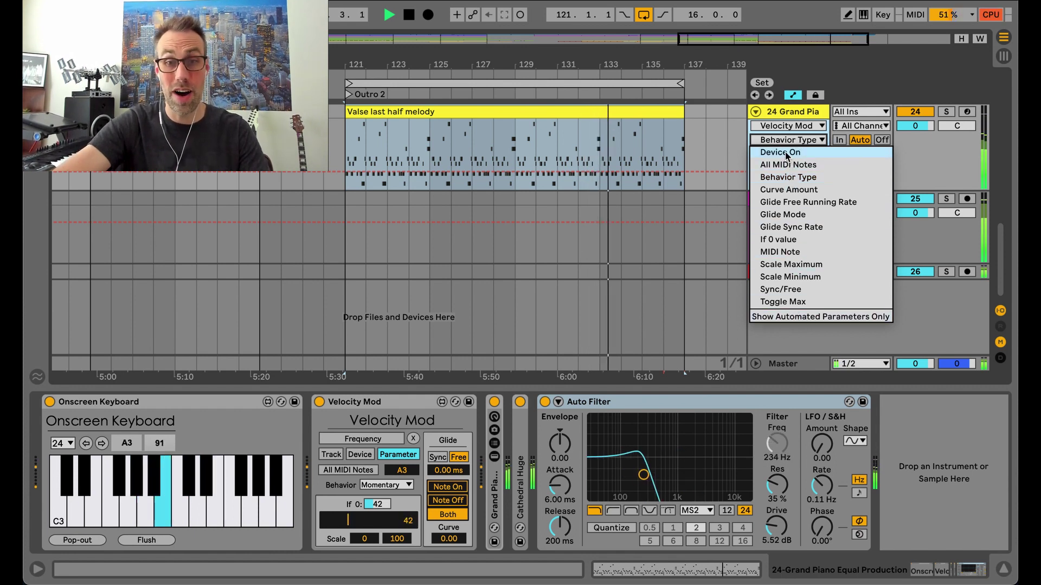
{"action": "left_click", "coordinate": [790, 114]}
{"action": "left_click", "coordinate": [378, 401]}
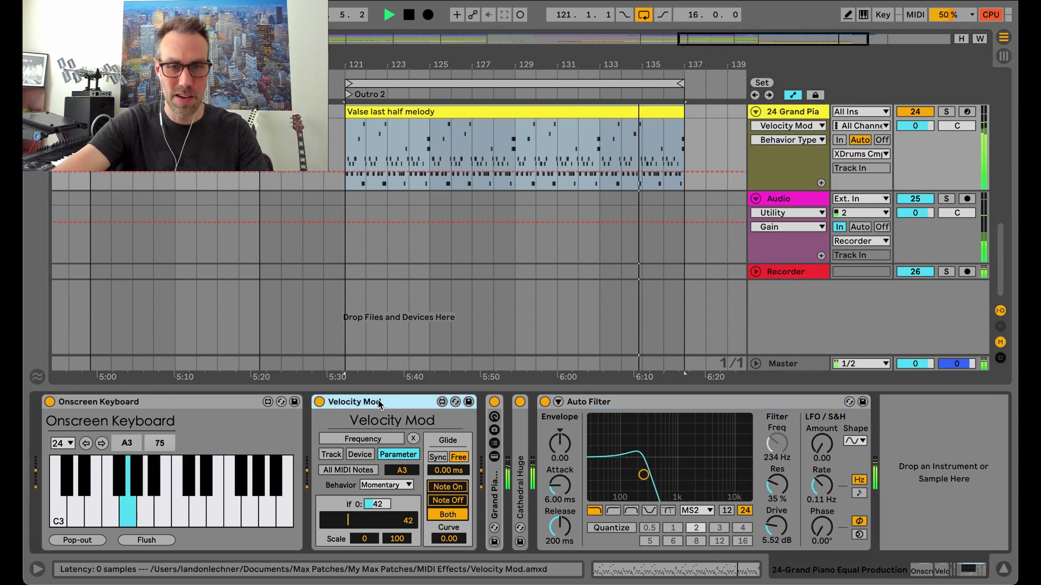
Open the Preferences, move the window clear of the Velocity Mod device, and set the theme to Light.
{"action": "key", "text": "super+comma"}
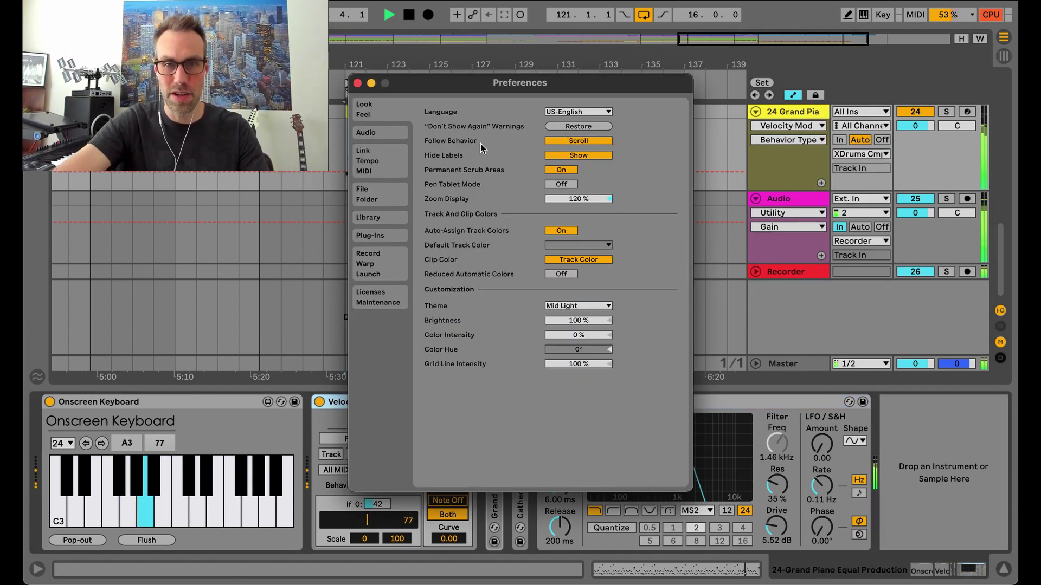
{"action": "left_click_drag", "start_coordinate": [466, 87], "coordinate": [717, 61]}
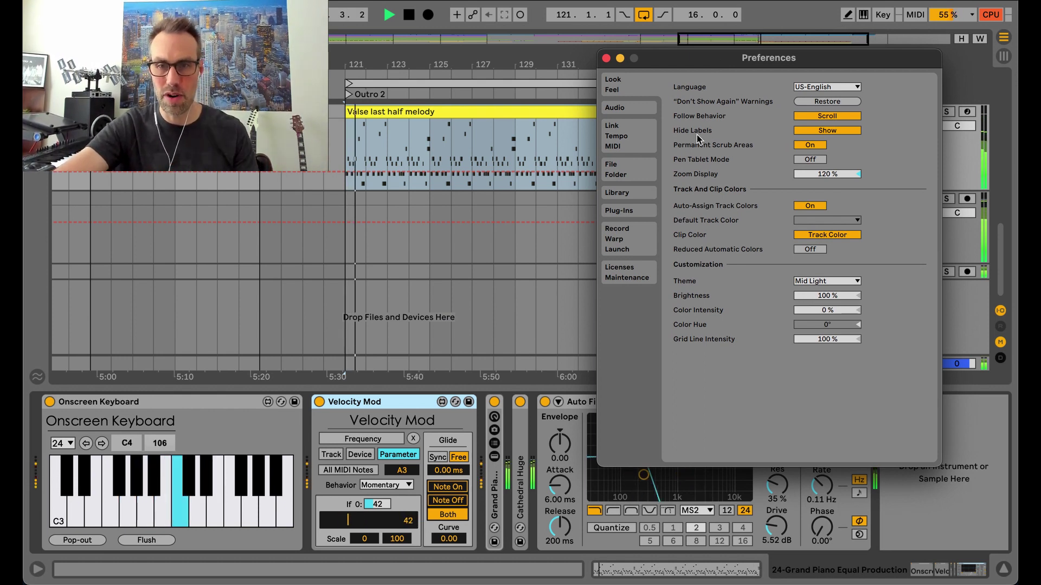
{"action": "left_click", "coordinate": [826, 281]}
{"action": "left_click", "coordinate": [827, 297]}
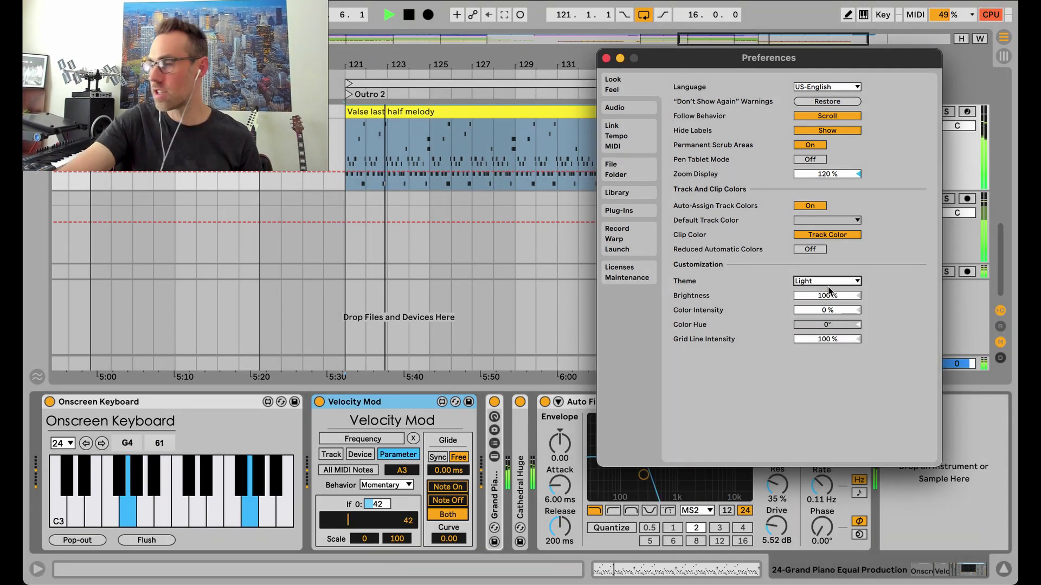
Preview the Velocity Mod in further interface themes, including Dark, Dark Teal Lime, LT MidLight, Mid Light Orange and Light Teal Lime.
{"action": "key", "text": "Down"}
{"action": "key", "text": "Down"}
{"action": "key", "text": "Down"}
{"action": "key", "text": "Down"}
{"action": "key", "text": "Down"}
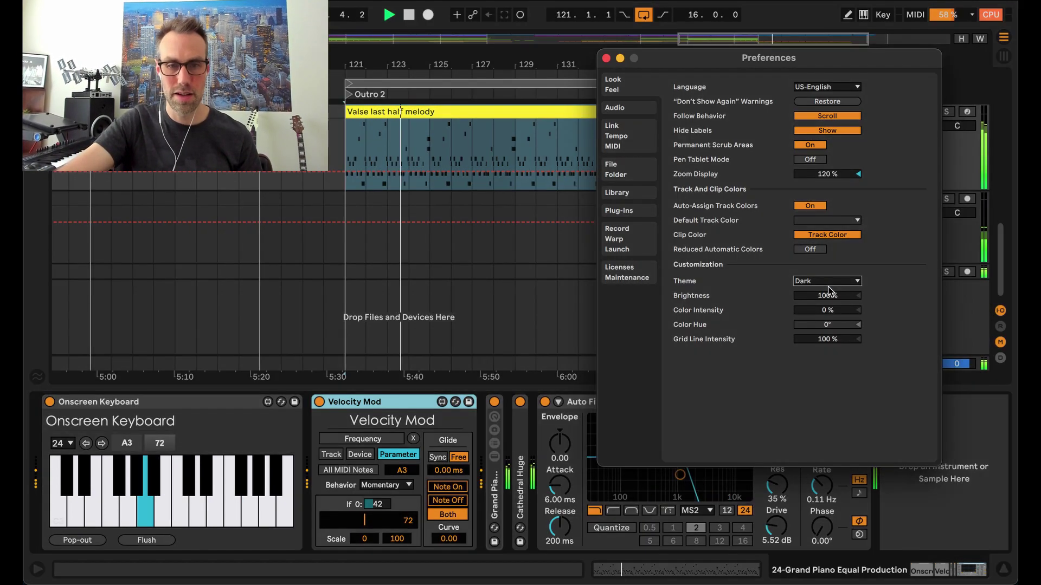
{"action": "key", "text": "Down"}
{"action": "key", "text": "Down"}
{"action": "key", "text": "Down"}
{"action": "key", "text": "Down"}
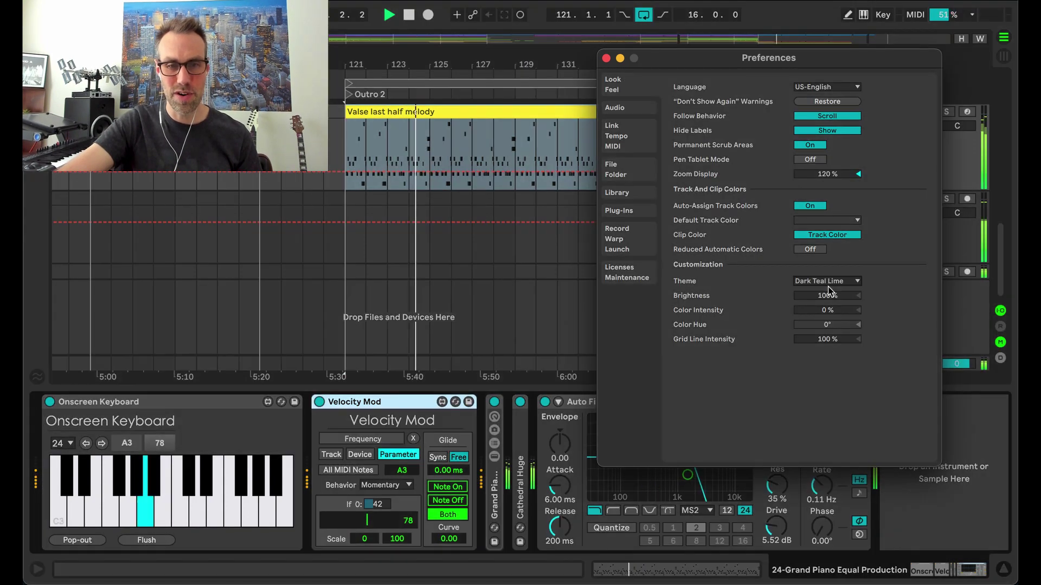
{"action": "key", "text": "Down"}
{"action": "key", "text": "Down"}
{"action": "key", "text": "Down"}
{"action": "key", "text": "Down"}
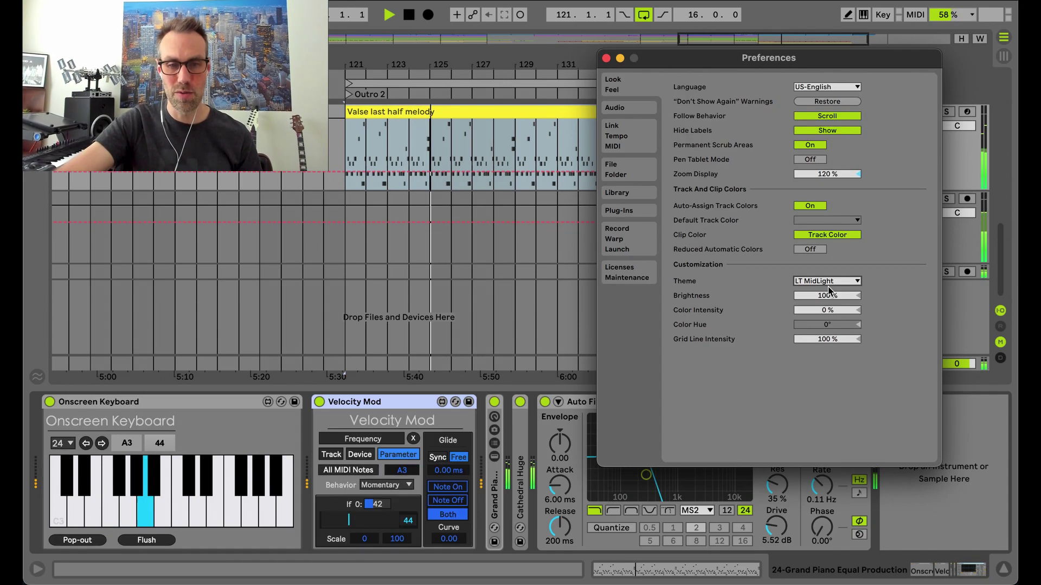
{"action": "key", "text": "Down"}
{"action": "key", "text": "Down"}
{"action": "key", "text": "Down"}
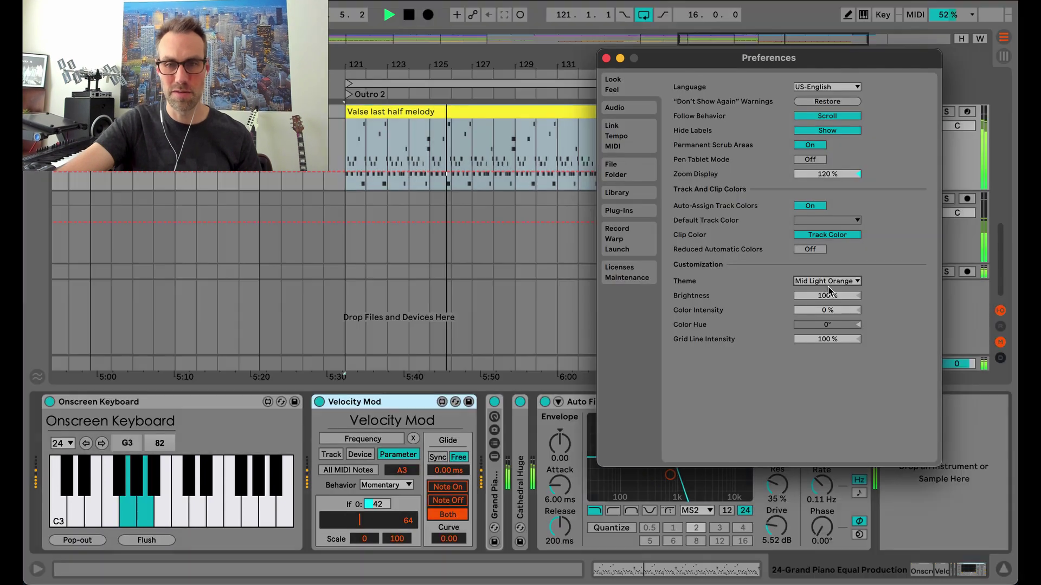
{"action": "key", "text": "Down"}
{"action": "key", "text": "Down"}
{"action": "key", "text": "Down"}
{"action": "key", "text": "Down"}
{"action": "key", "text": "Down"}
{"action": "key", "text": "Down"}
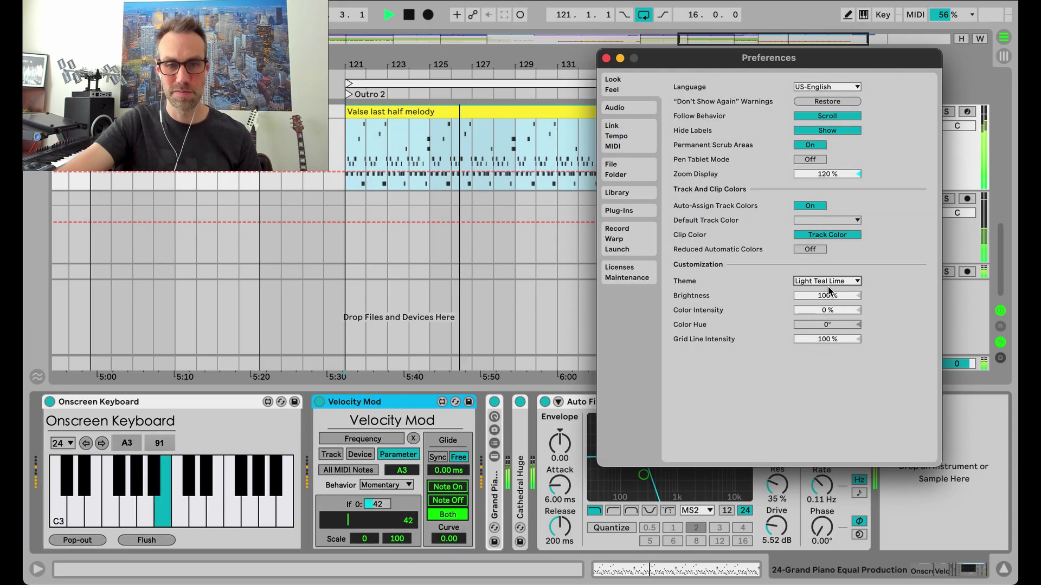
Return the interface to the Mid Light theme and close the Preferences.
{"action": "key", "text": "Down"}
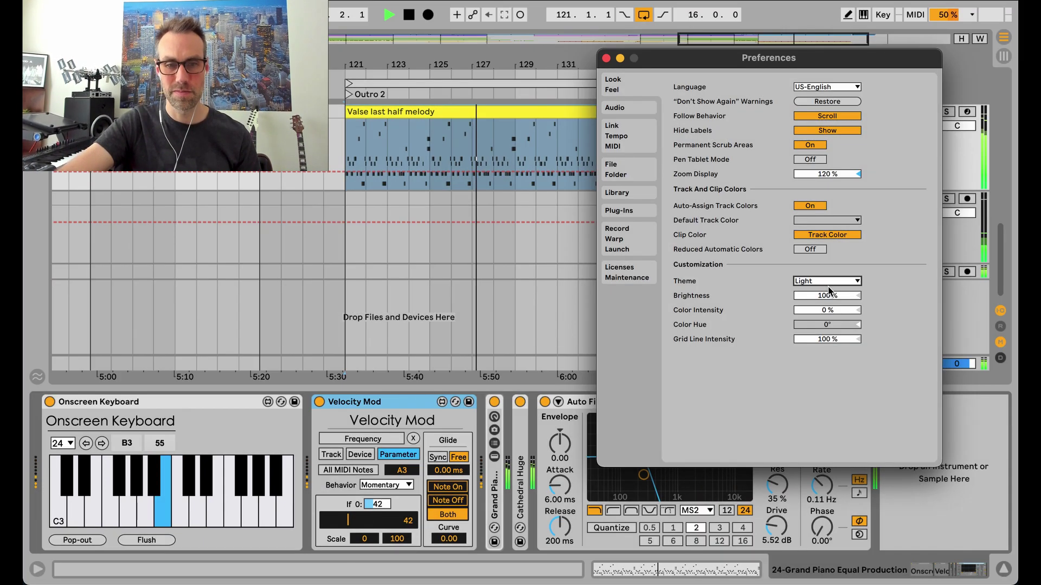
{"action": "key", "text": "Up"}
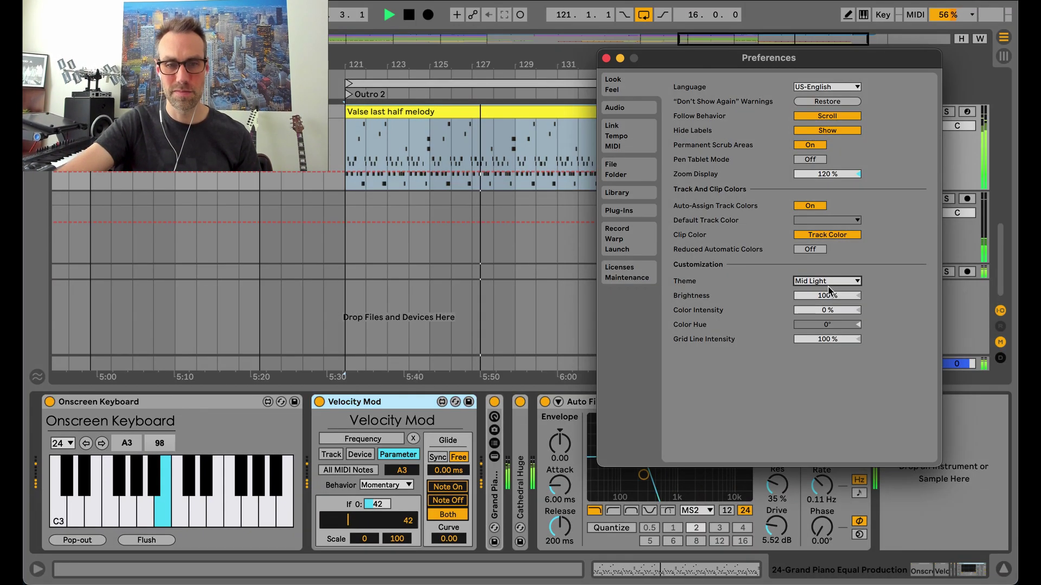
{"action": "left_click", "coordinate": [606, 58]}
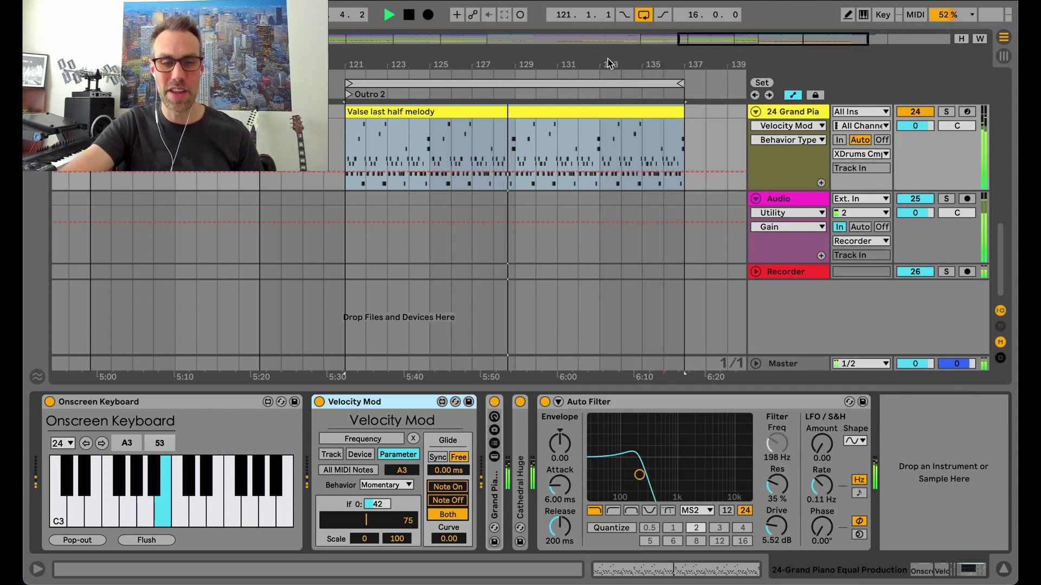